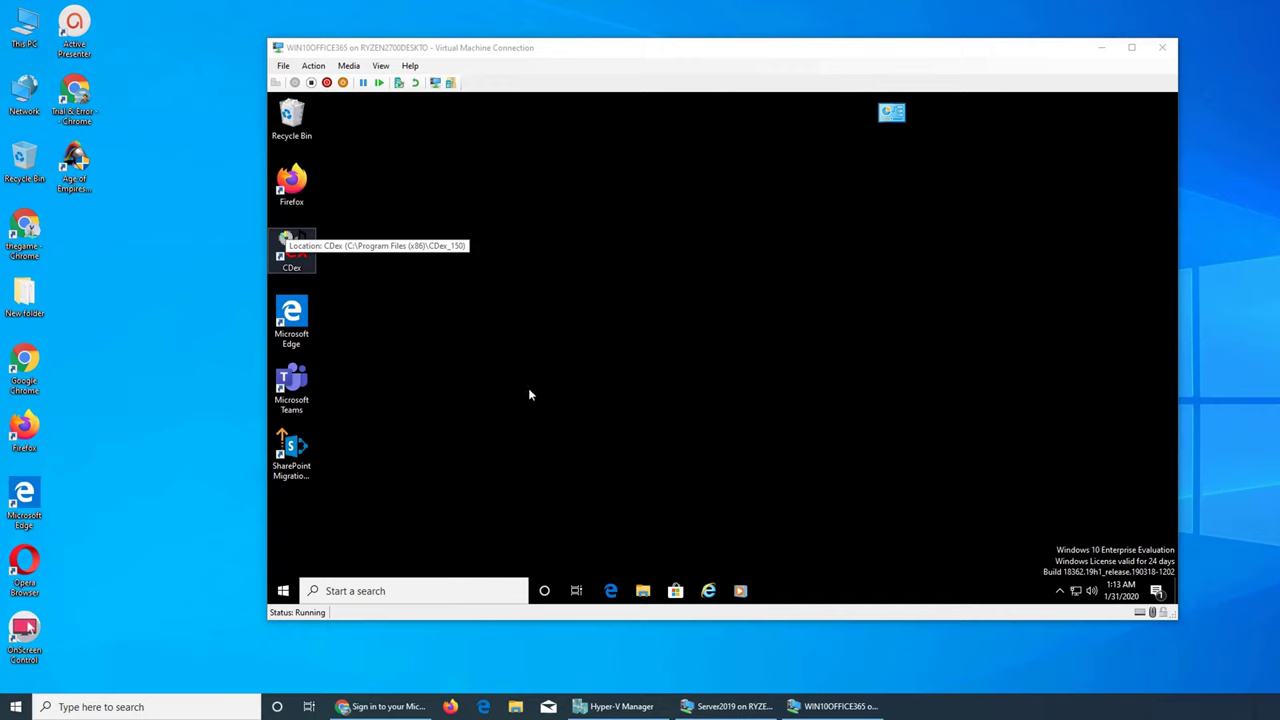
Step: Open Settings > Accounts > Sign-in options in the virtual machine
left_click(283, 591)
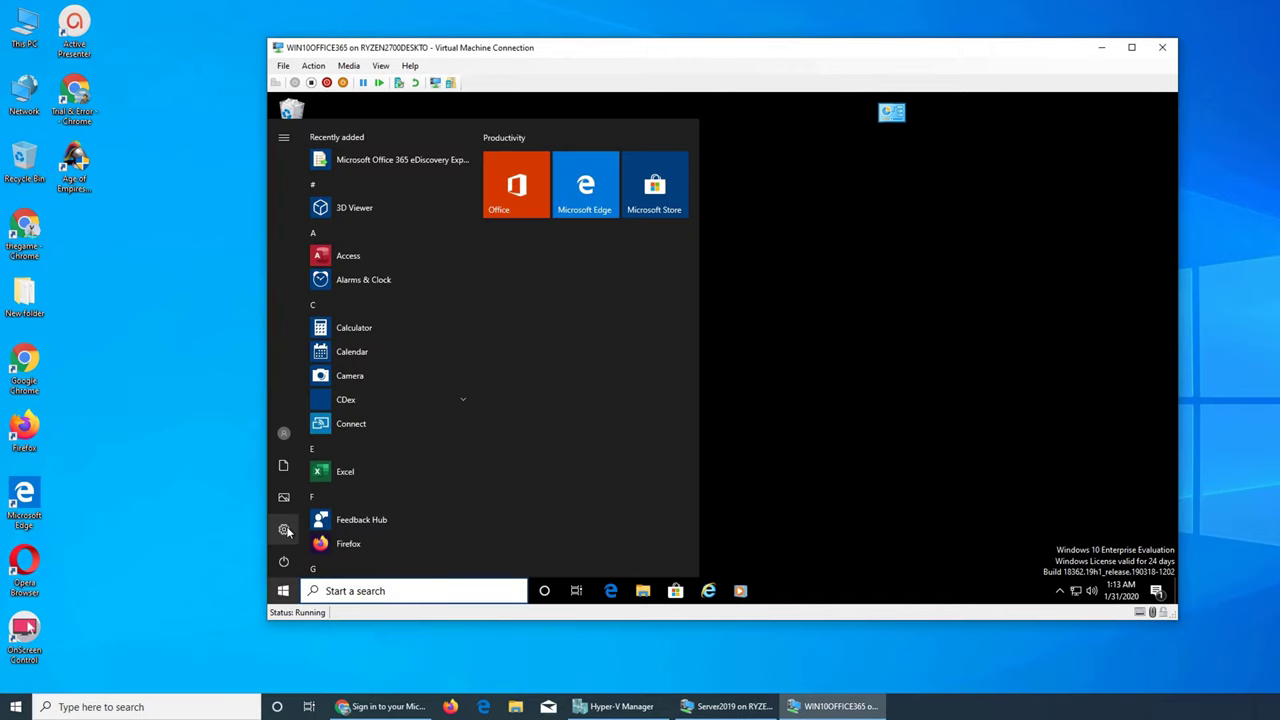
left_click(285, 529)
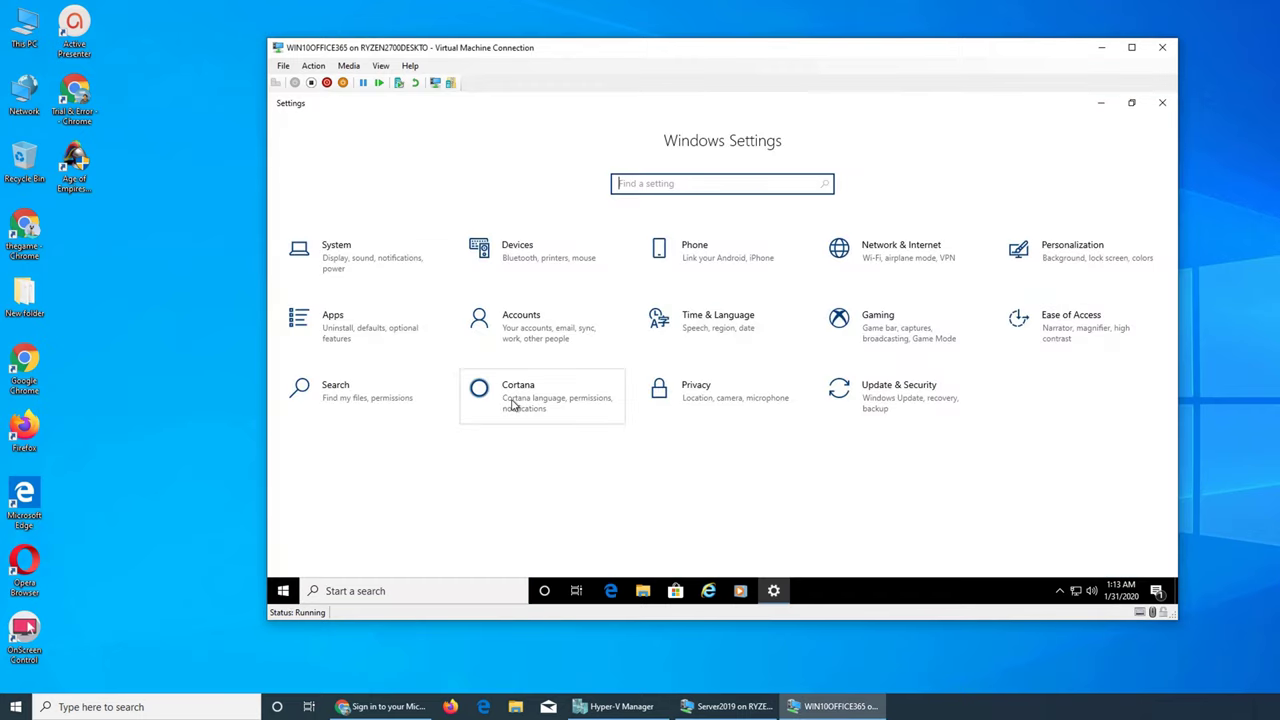
left_click(507, 338)
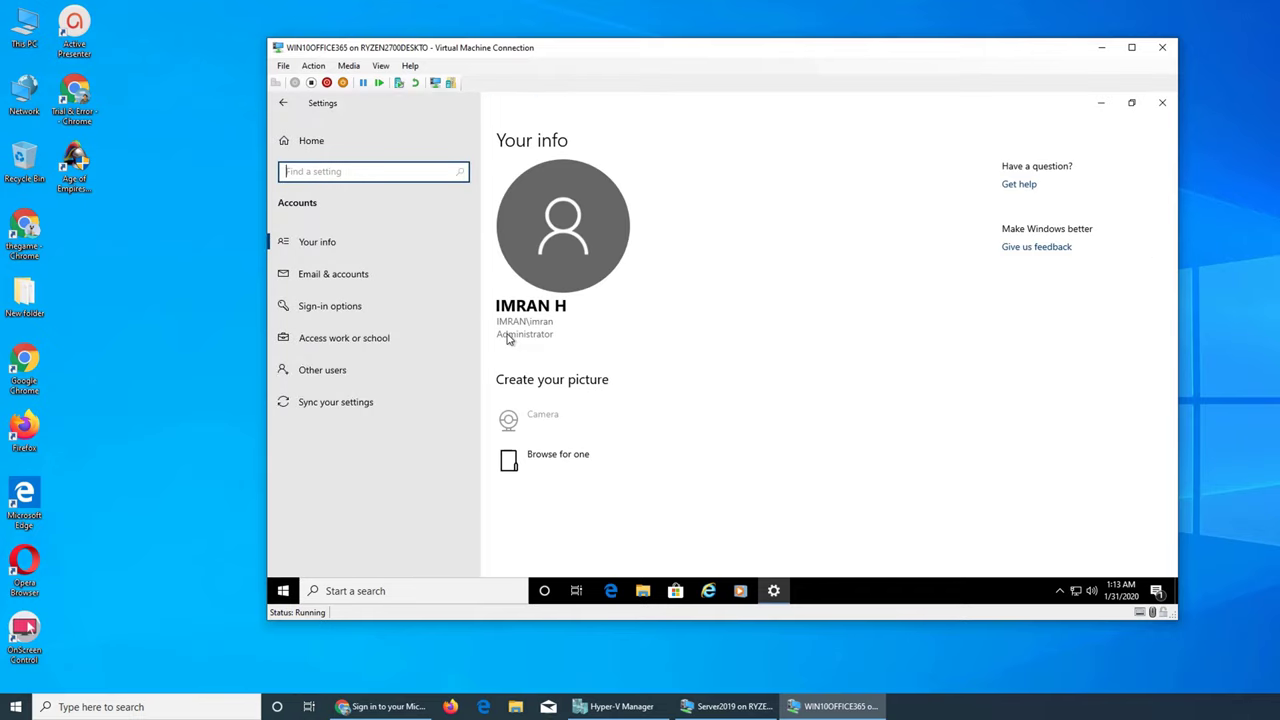
left_click(333, 309)
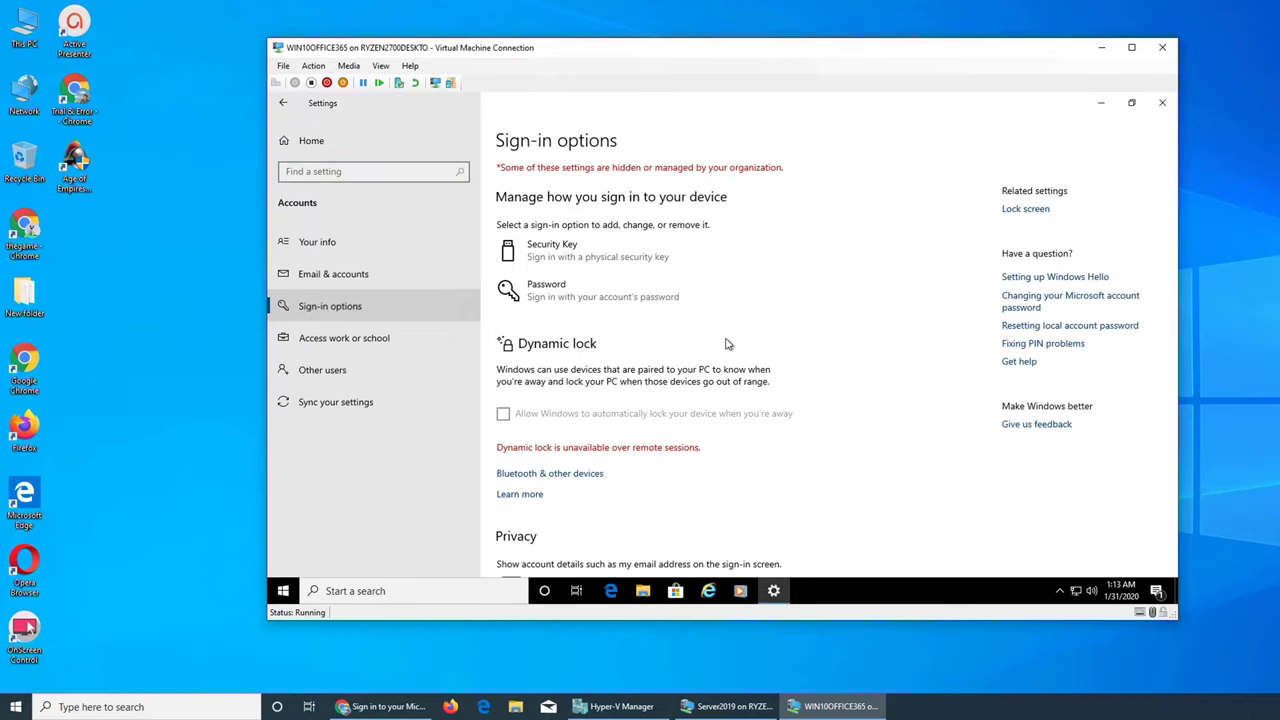
Step: Expand Security Key and start its Windows Hello setup with Manage
left_click(575, 254)
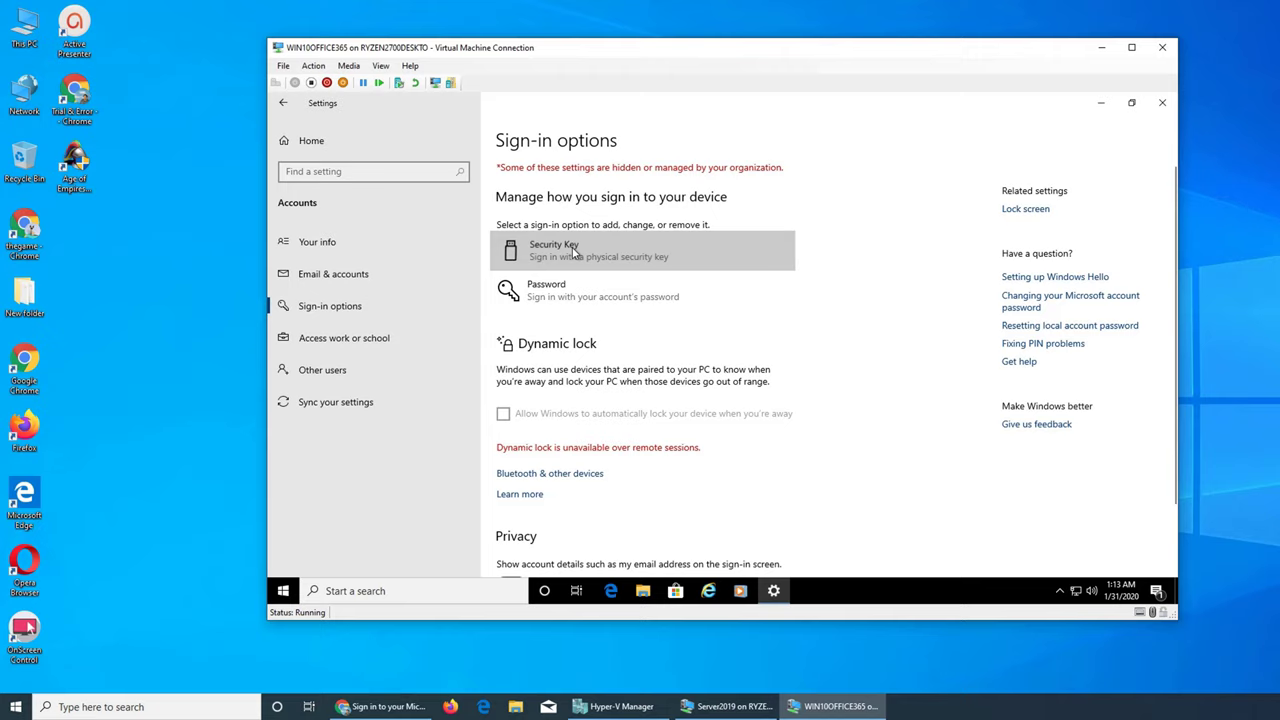
left_click(752, 337)
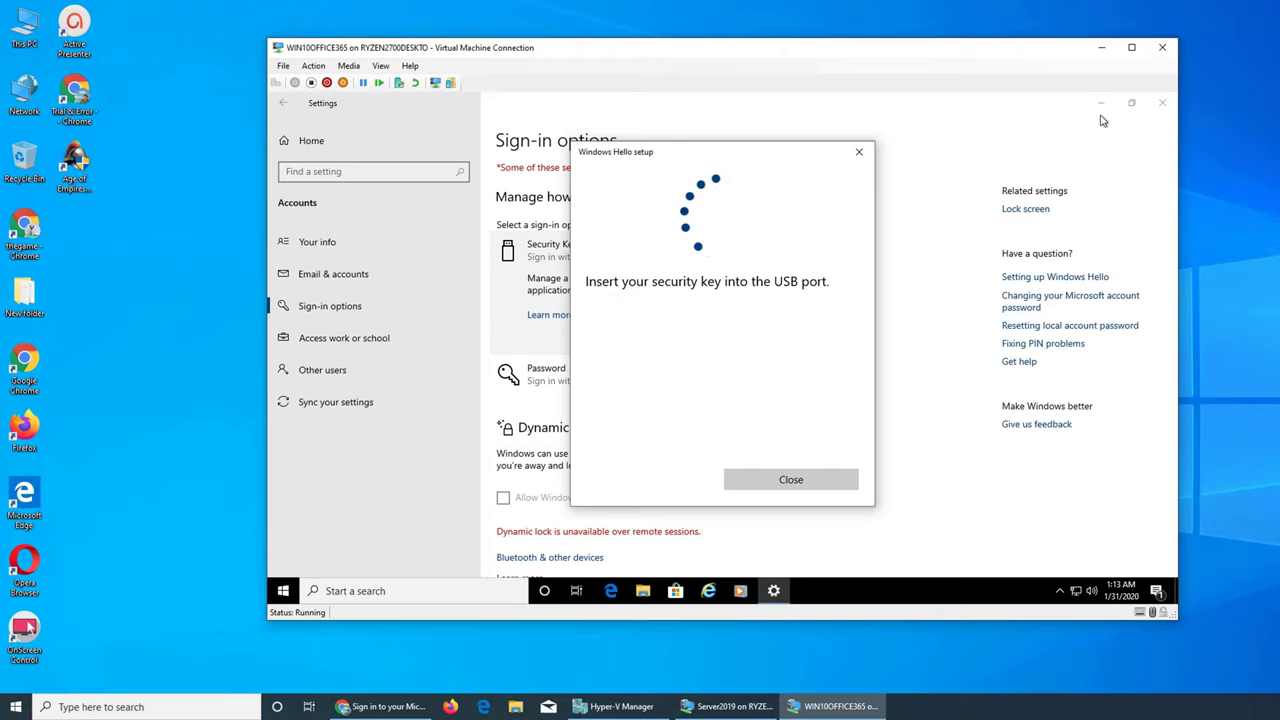
left_click(797, 477)
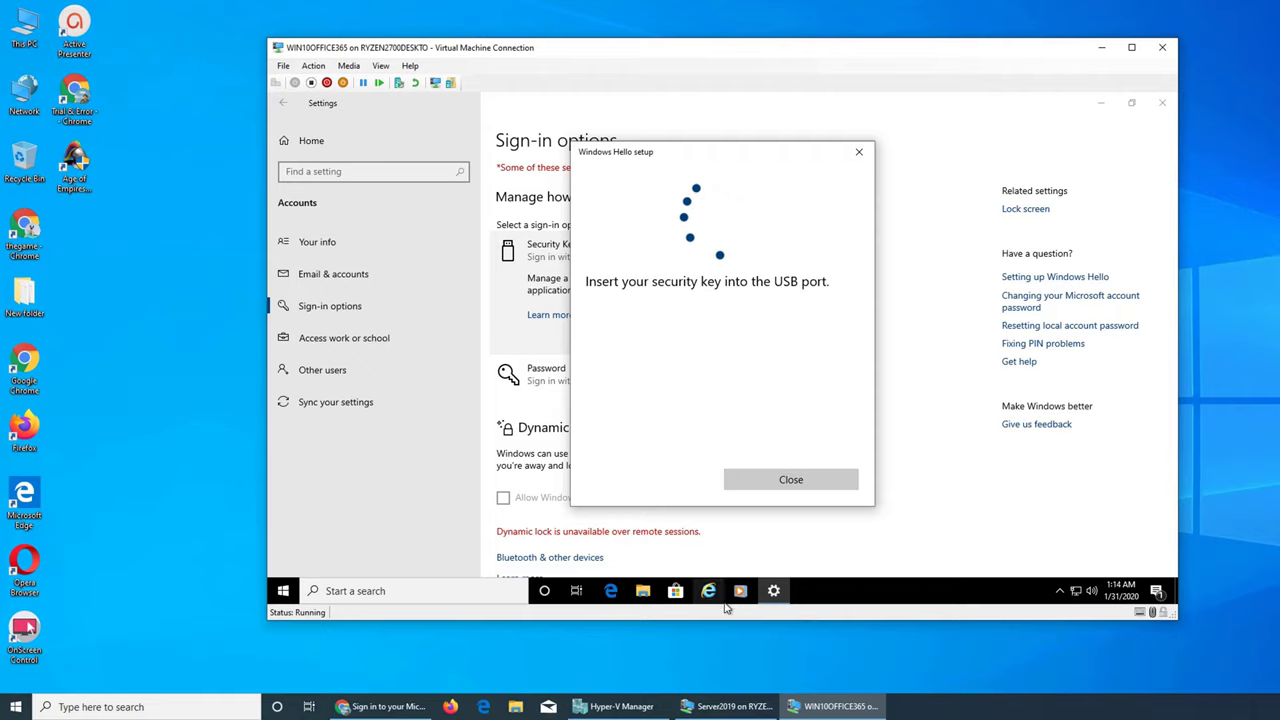
Step: Launch Microsoft Edge inside the virtual machine, setting the support article aside
left_click(609, 592)
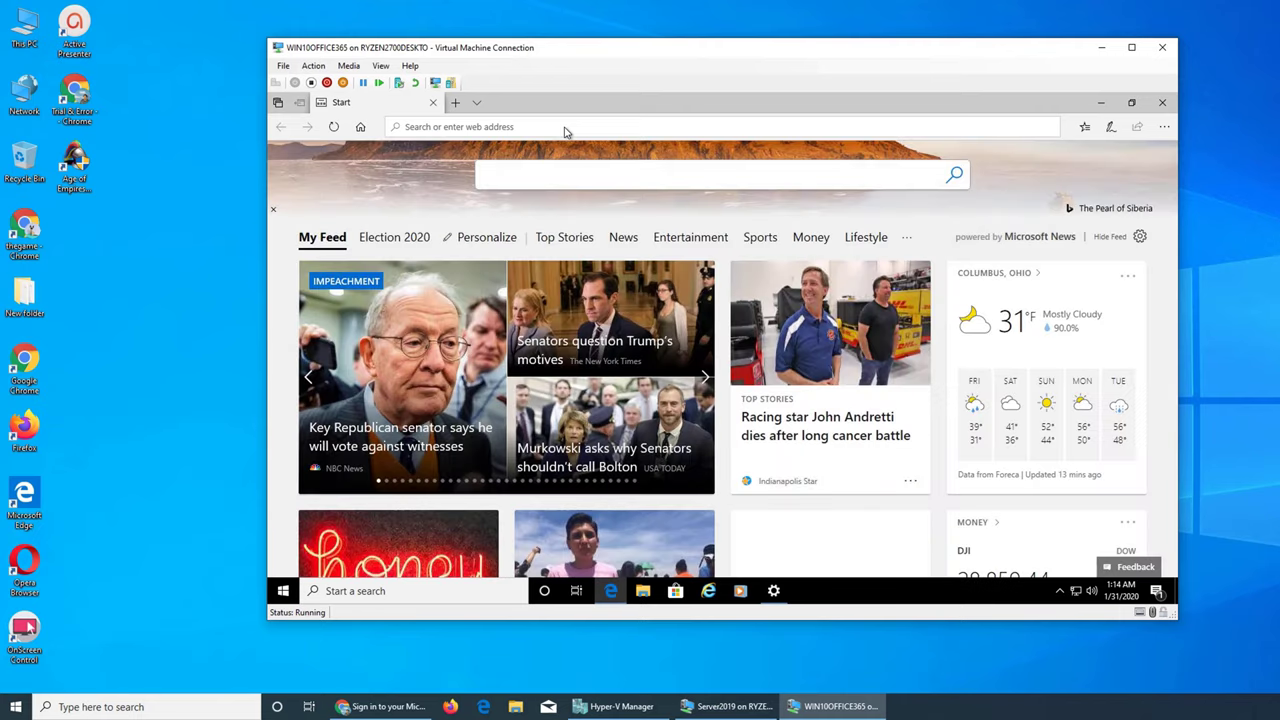
left_click(404, 712)
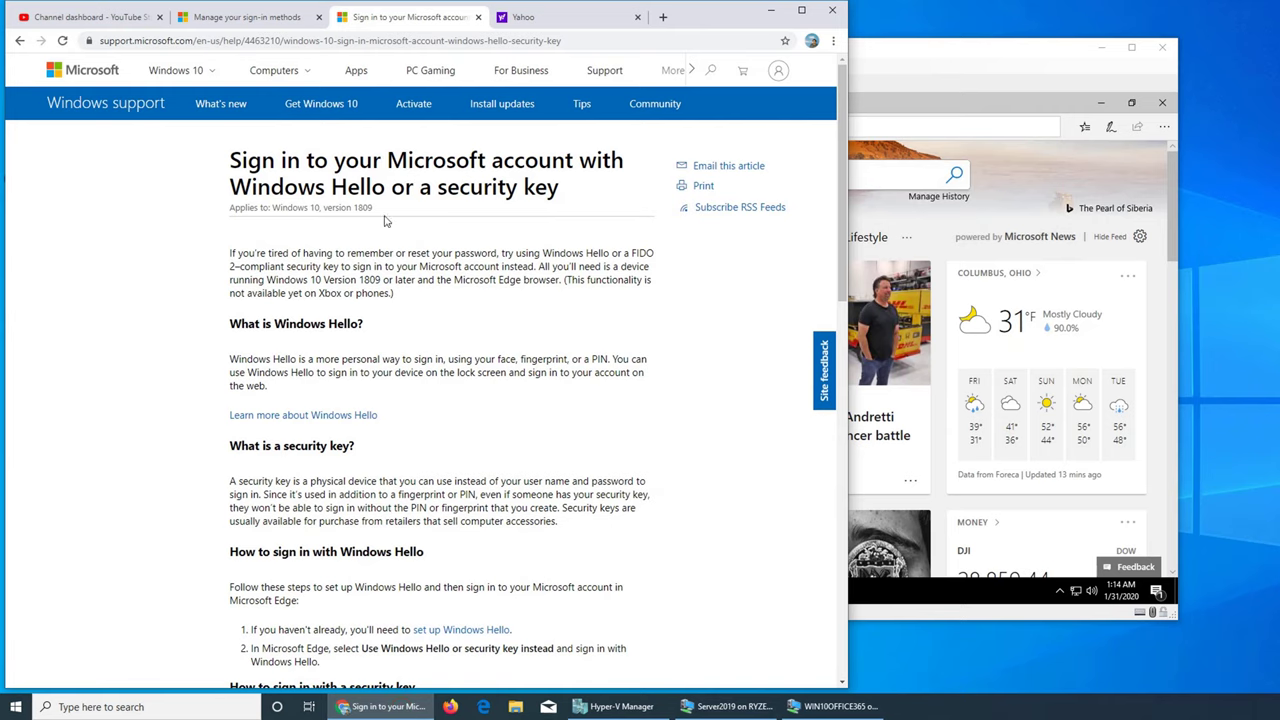
left_click(404, 707)
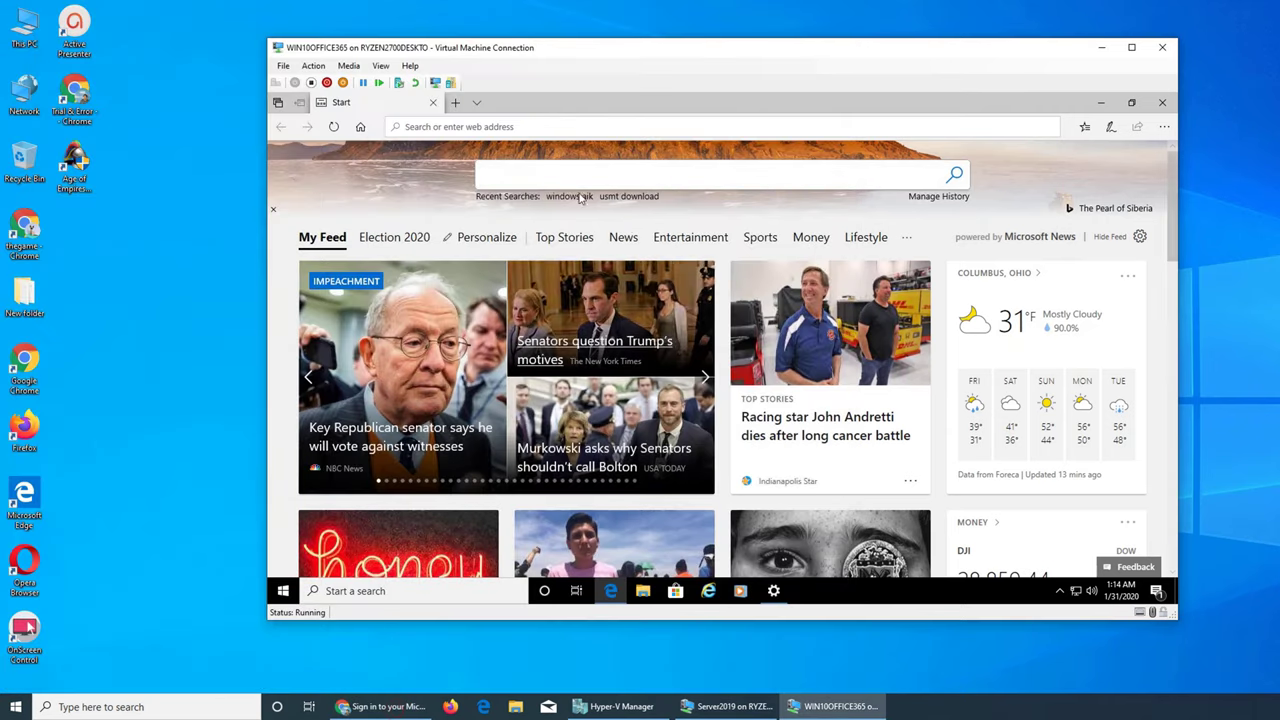
Step: Search Bing for 'create a security key usb windows 10'
left_click(545, 178)
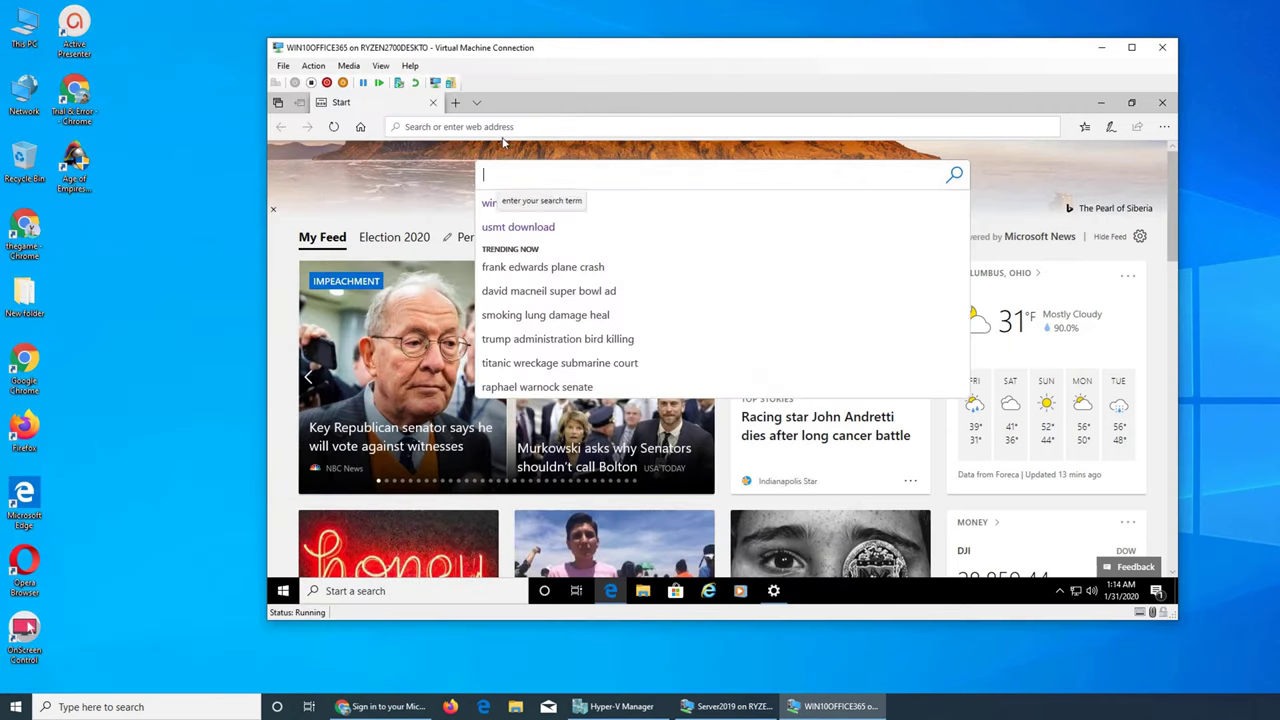
left_click(490, 127)
type("cr")
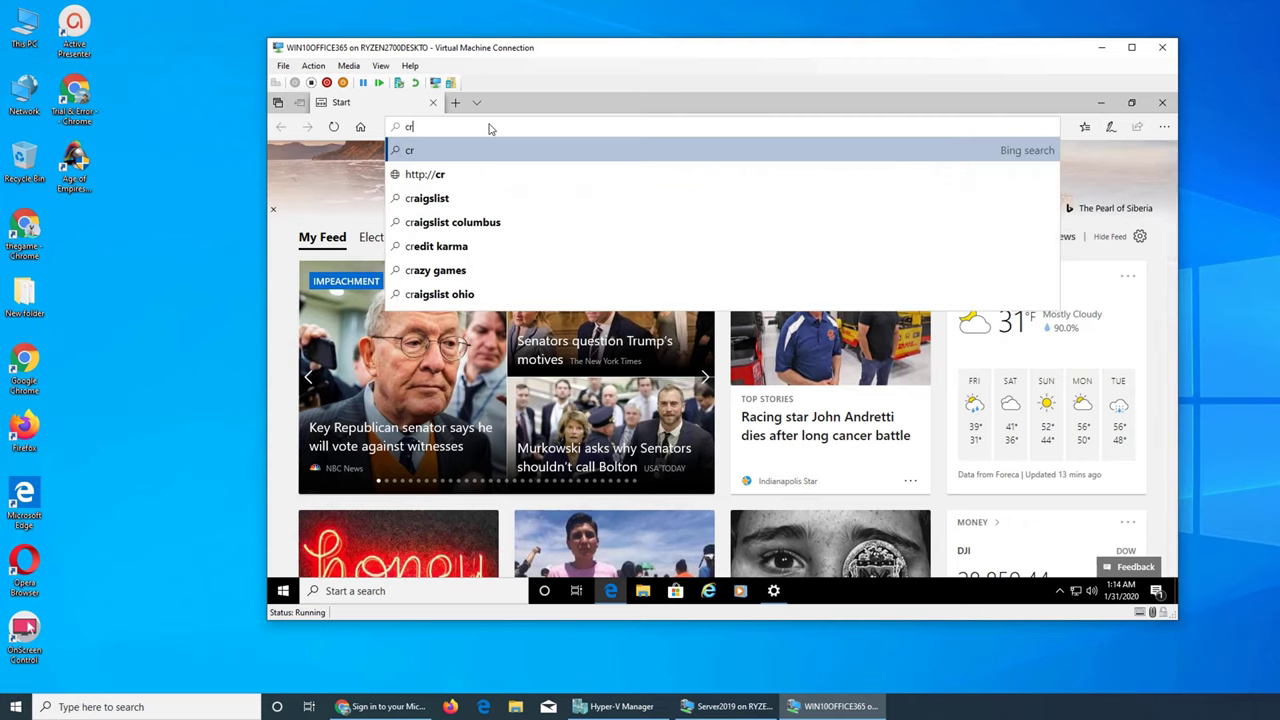
type("ate")
key("BackSpace")
key("BackSpace")
key("BackSpace")
key("BackSpace")
key("BackSpace")
key("BackSpace")
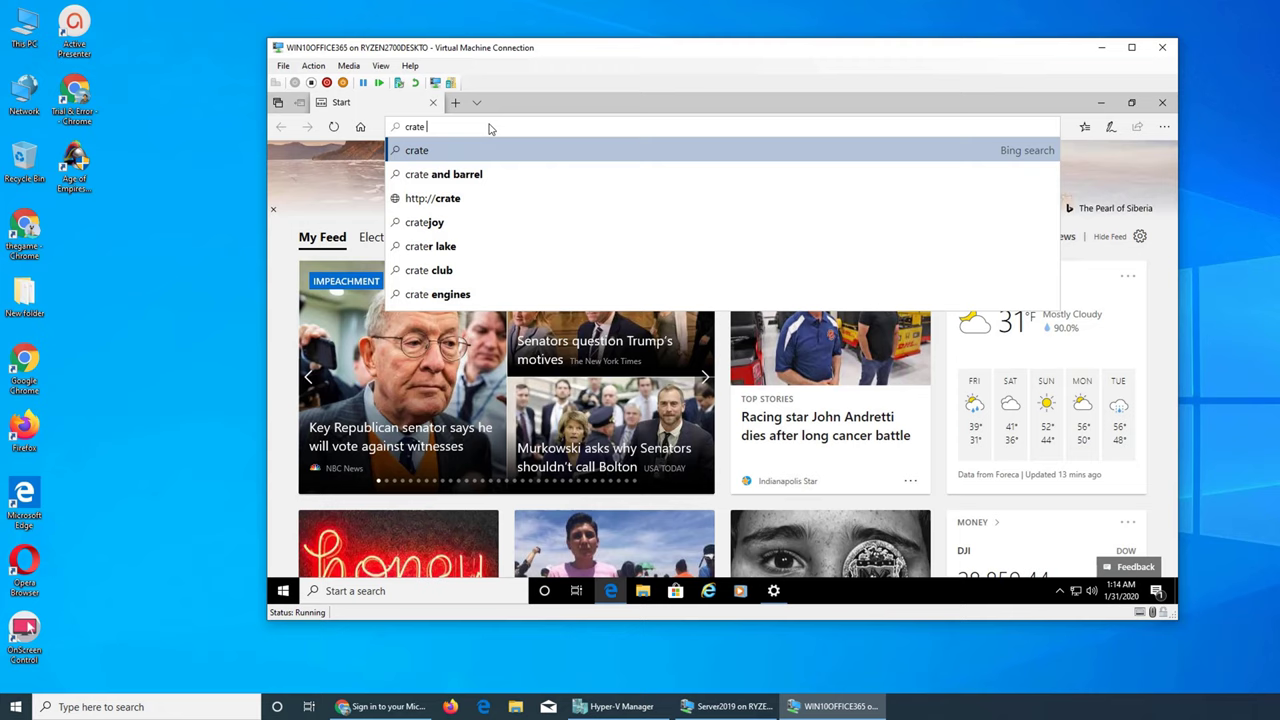
type("create")
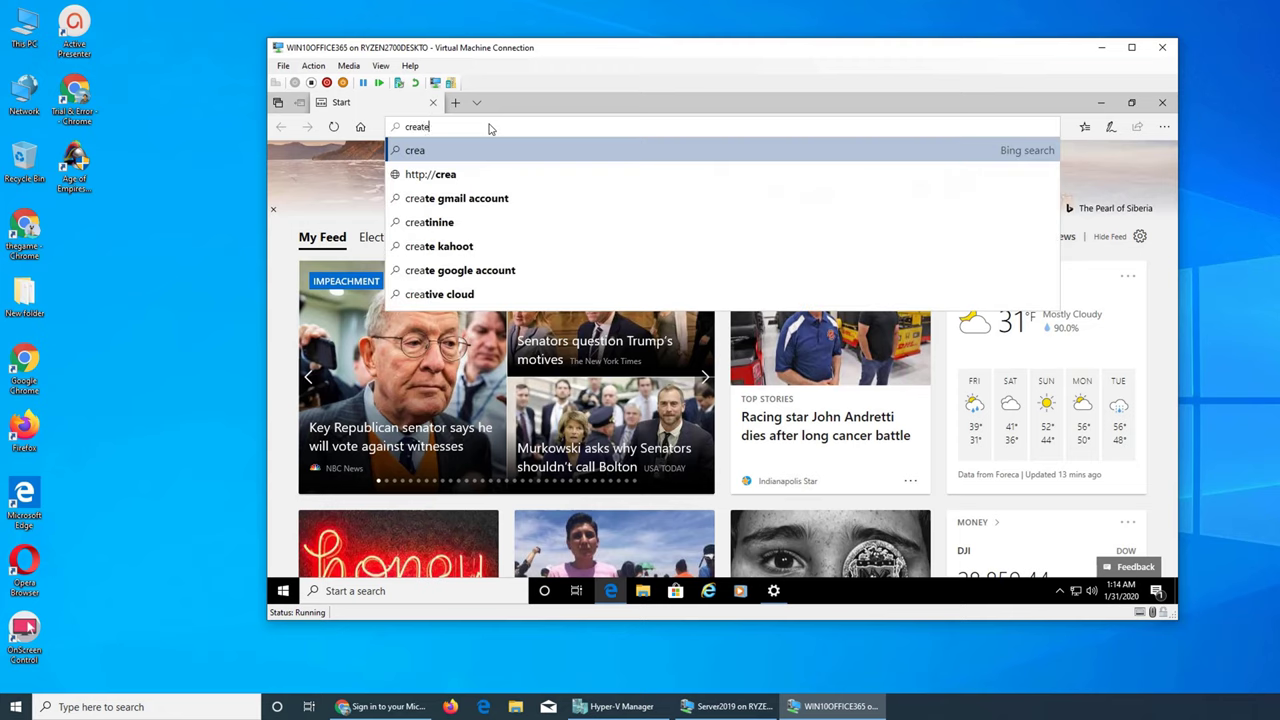
type(" a securi")
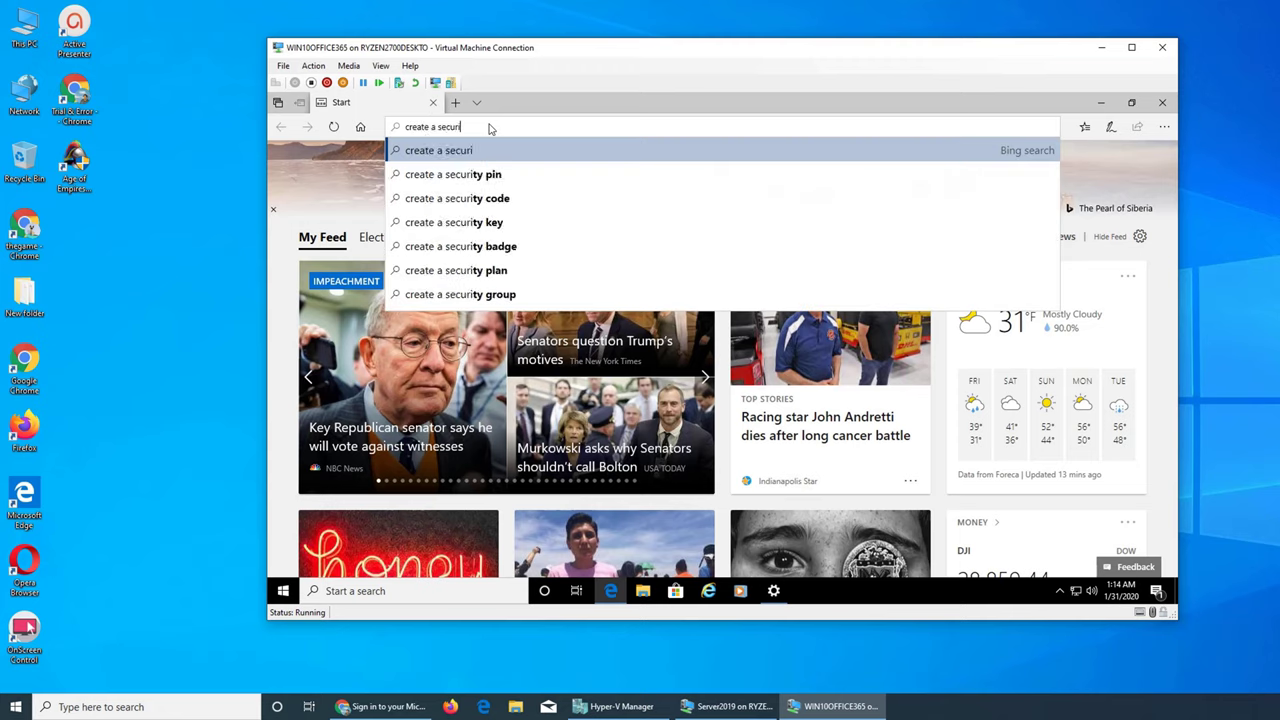
type("ty key ")
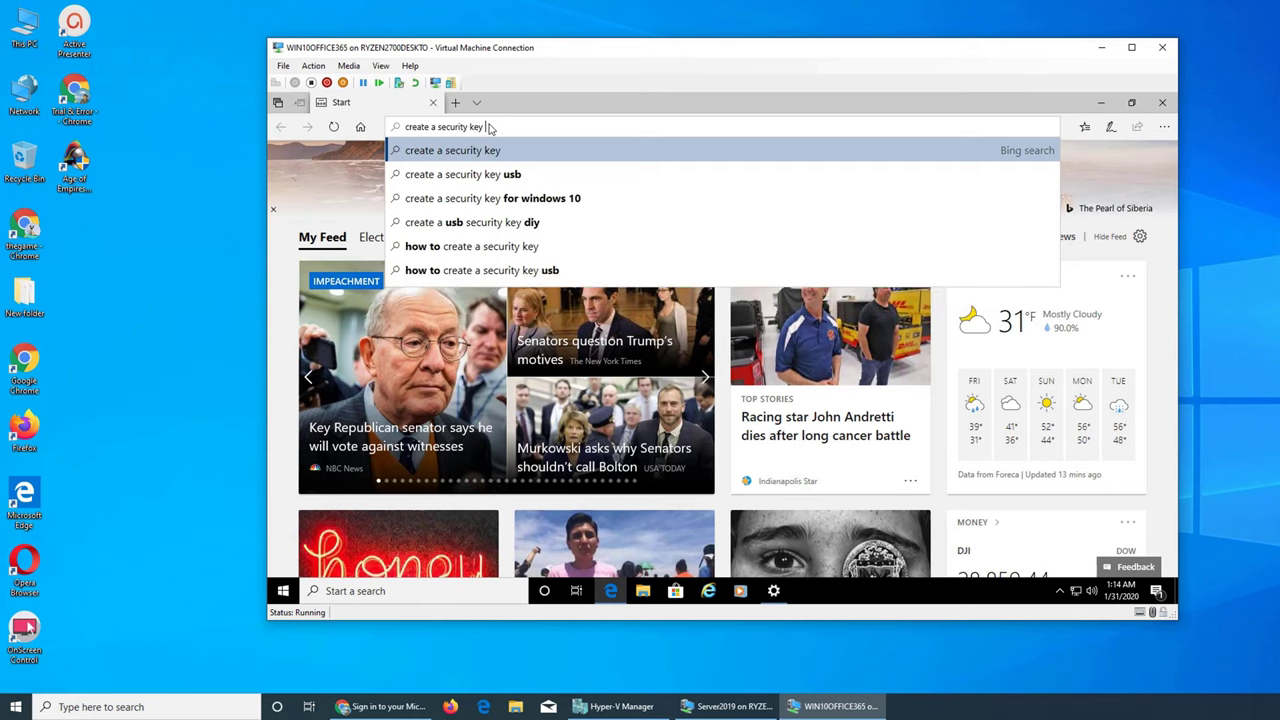
type("usb wi")
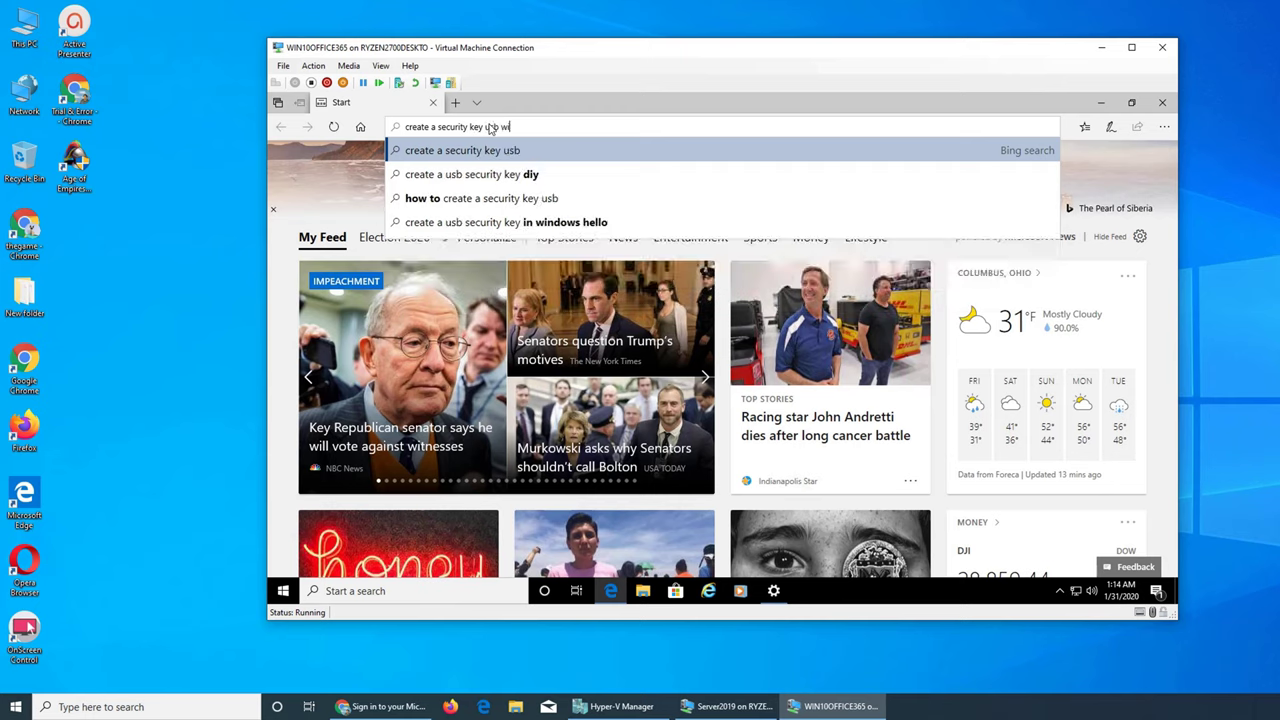
type("ndows 10")
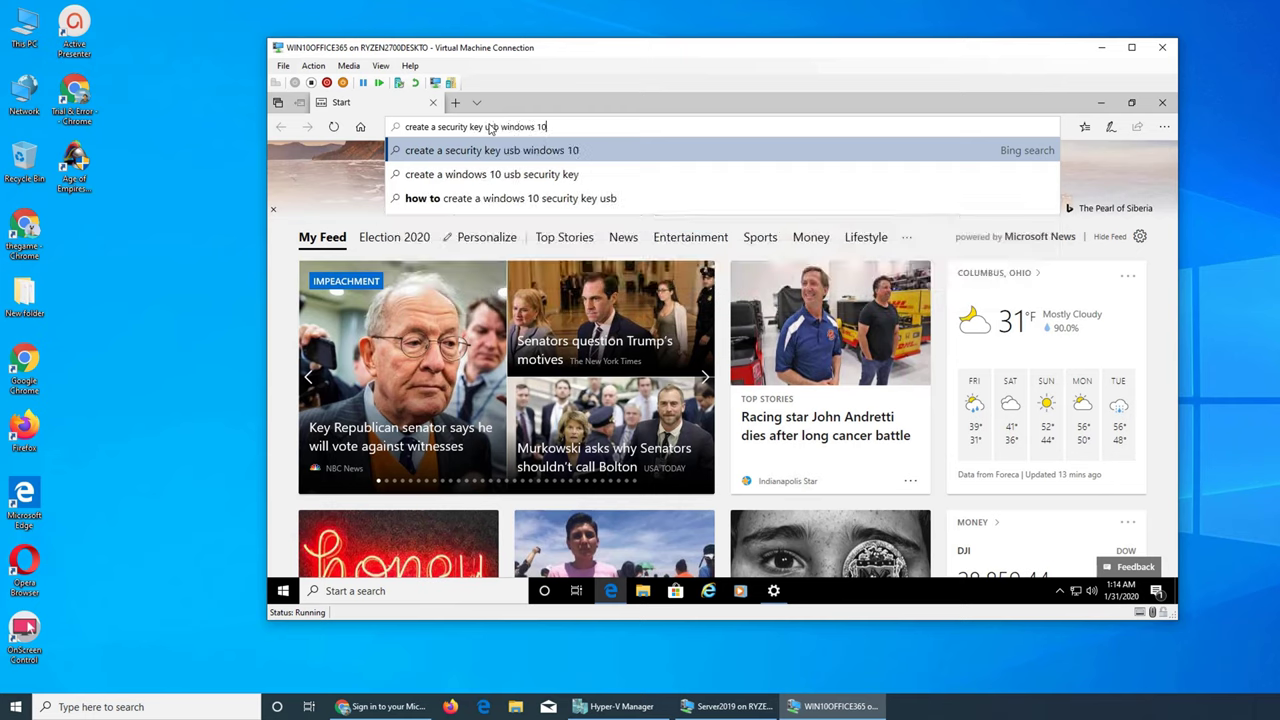
key("Return")
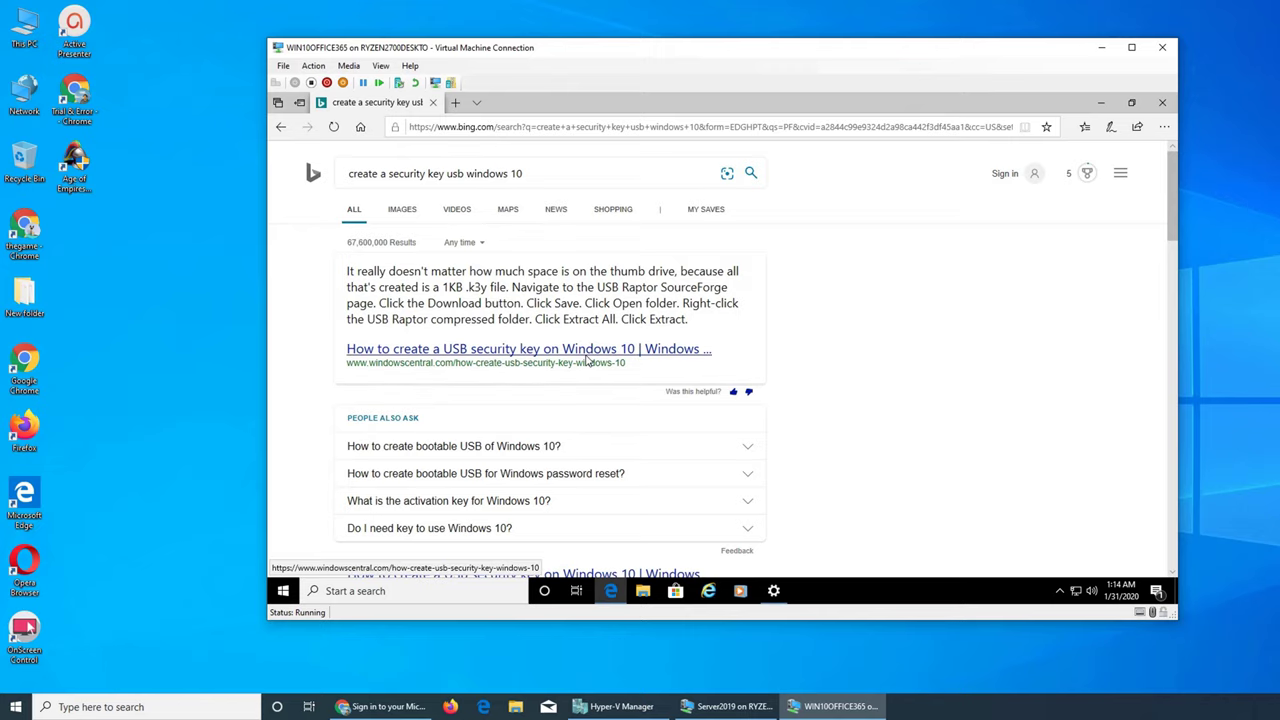
Step: Open the 'Sign in to your Microsoft account' result and scroll to its security key section
scroll(988, 320, "down", 2)
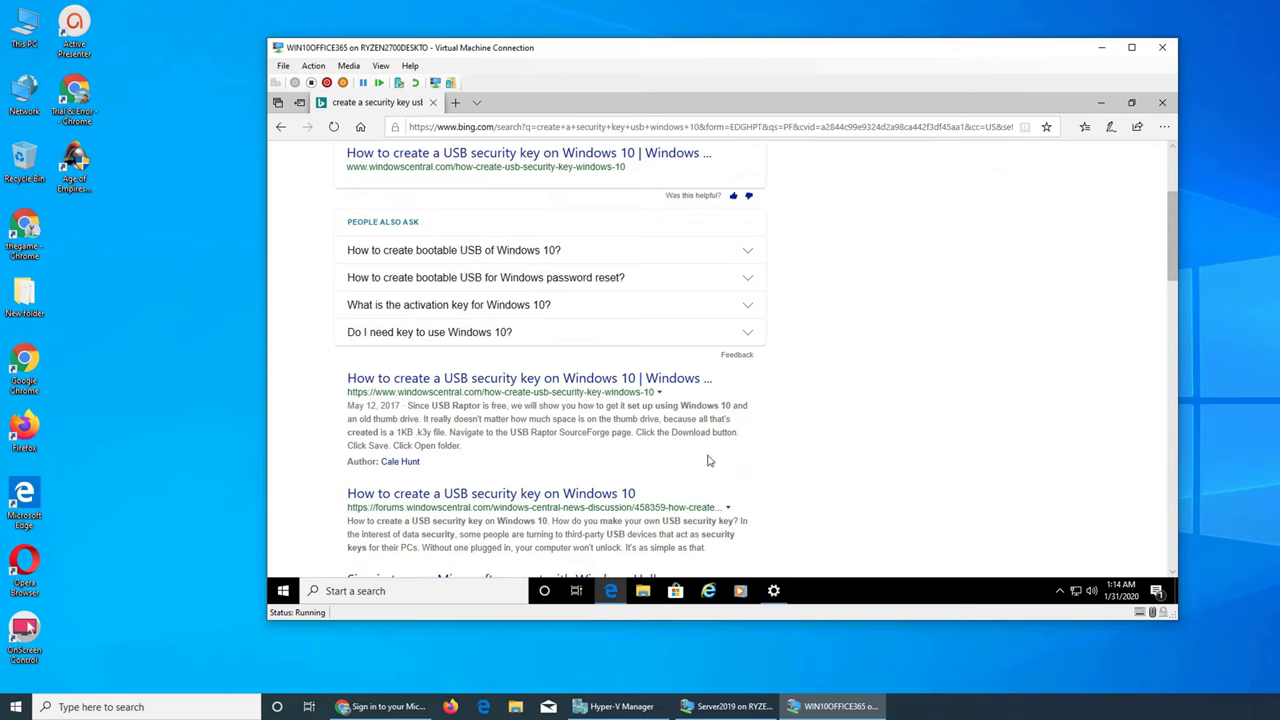
scroll(708, 461, "down", 1)
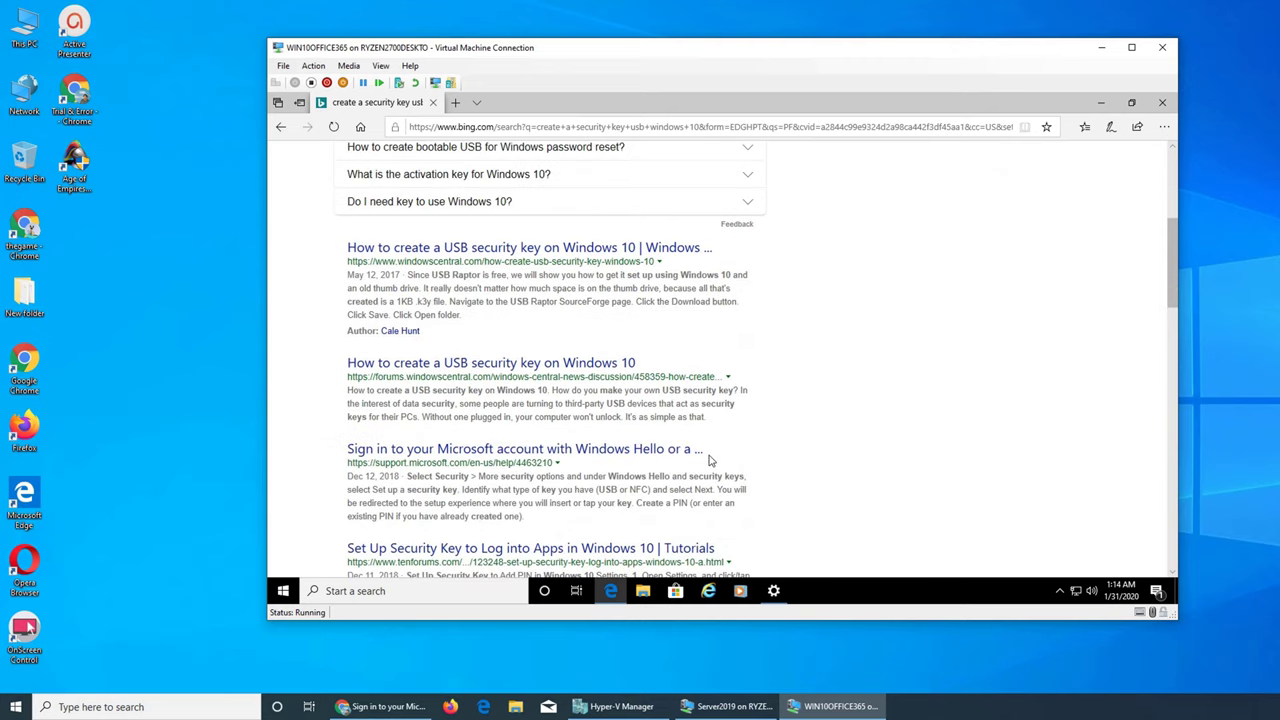
left_click(500, 451)
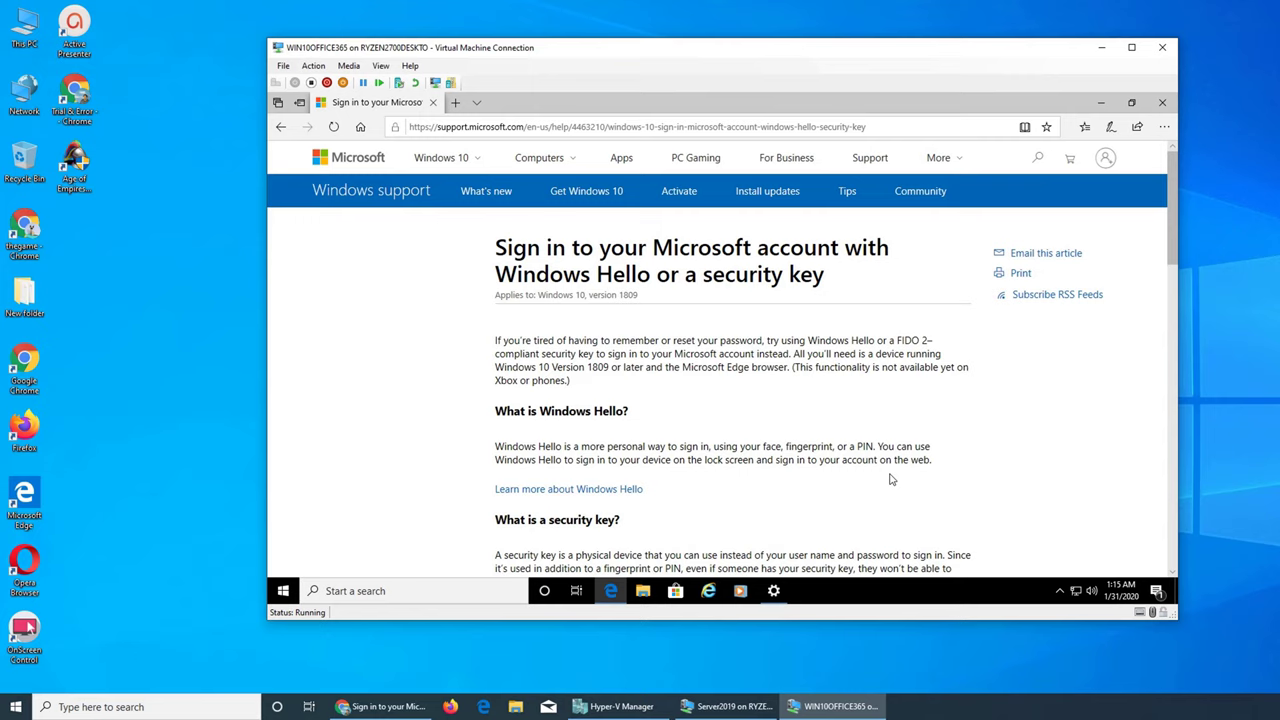
scroll(760, 410, "down", 3)
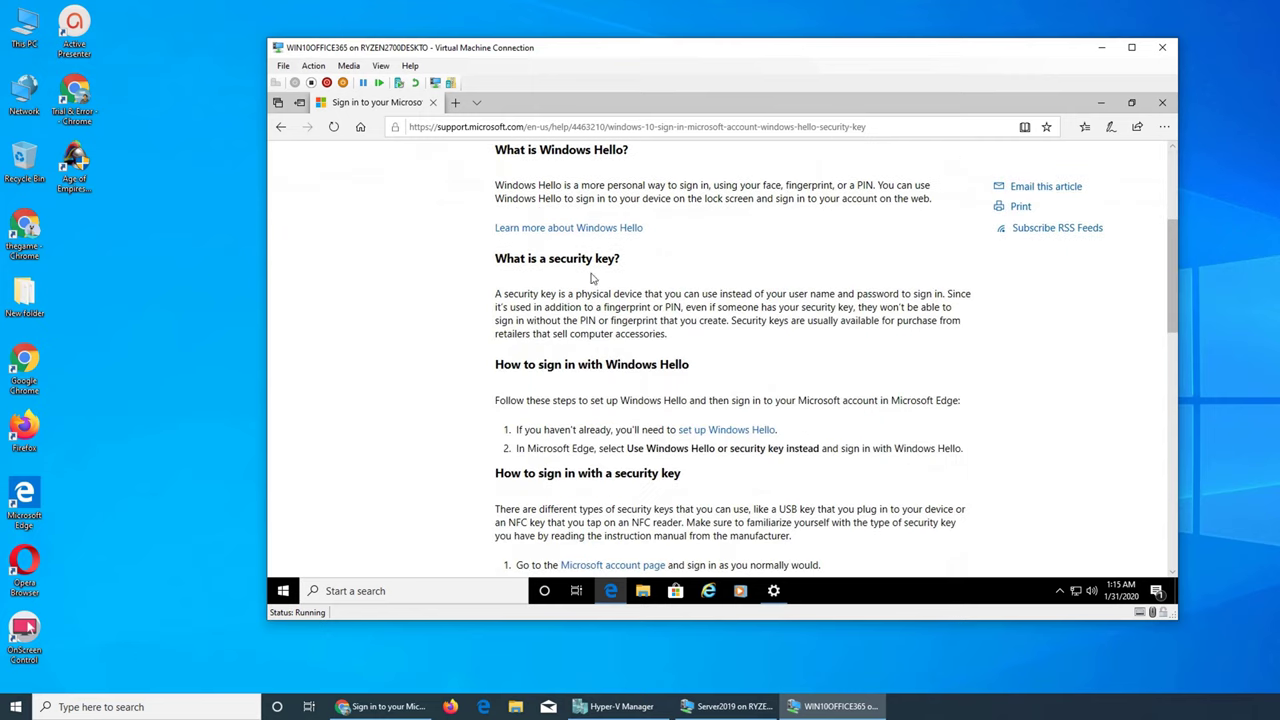
scroll(631, 417, "down", 1)
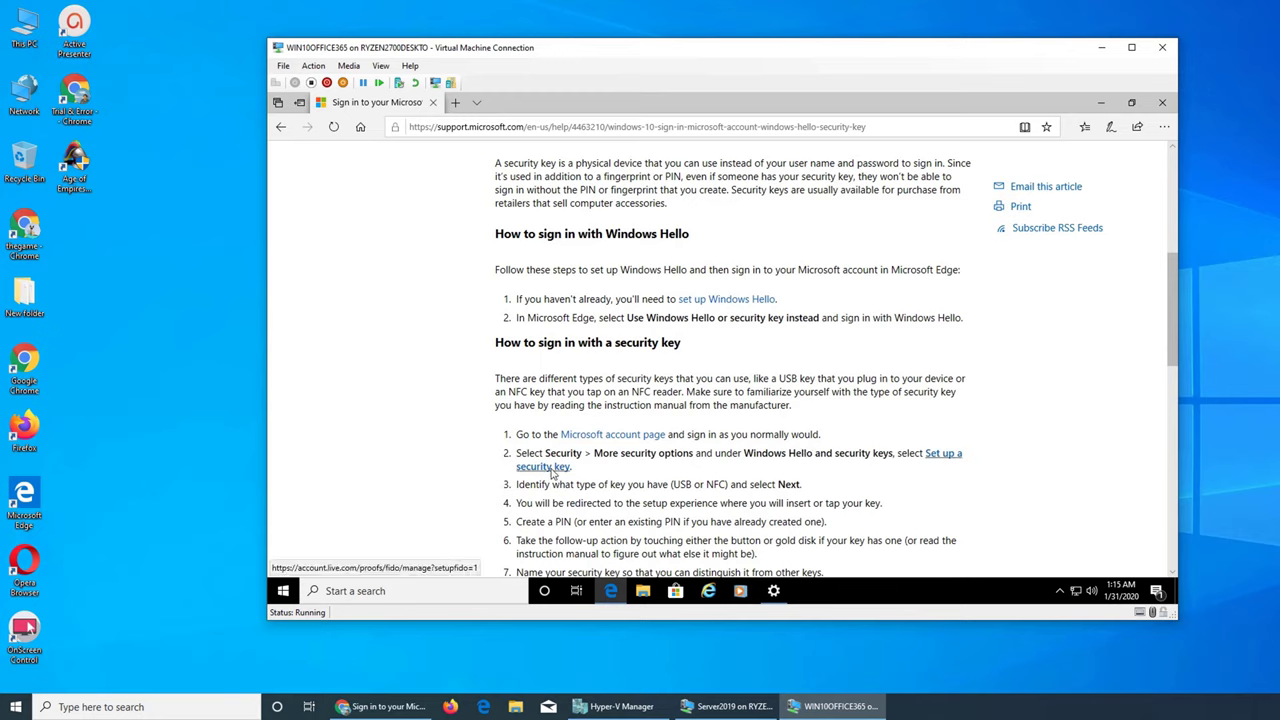
Step: Follow 'Set up a security key', sign in with the account credentials, and request a text verification code
left_click(560, 468)
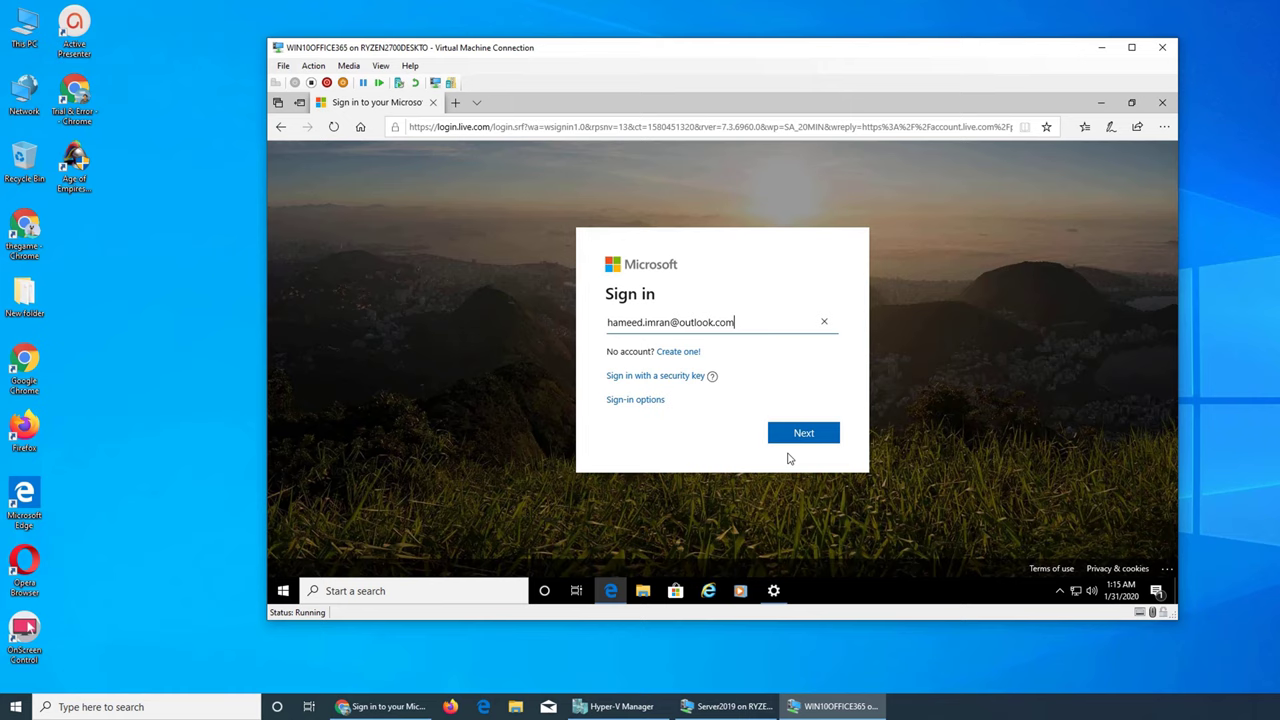
left_click(797, 435)
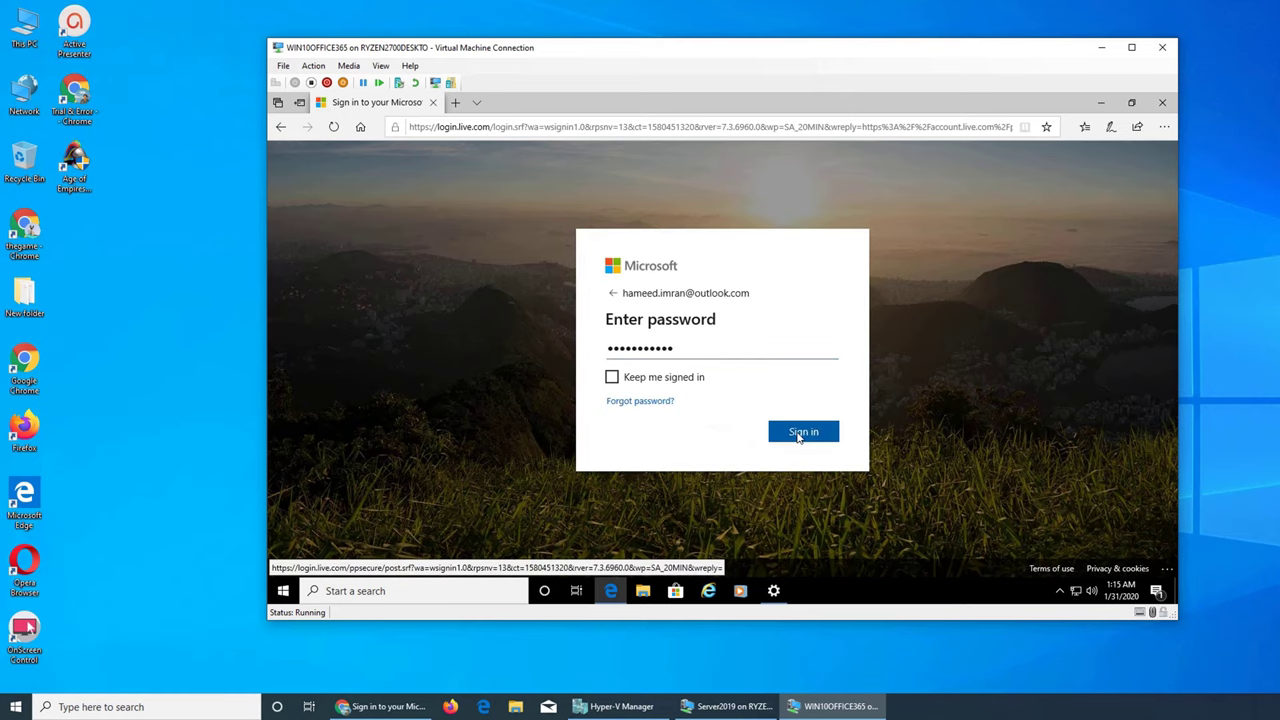
left_click(800, 433)
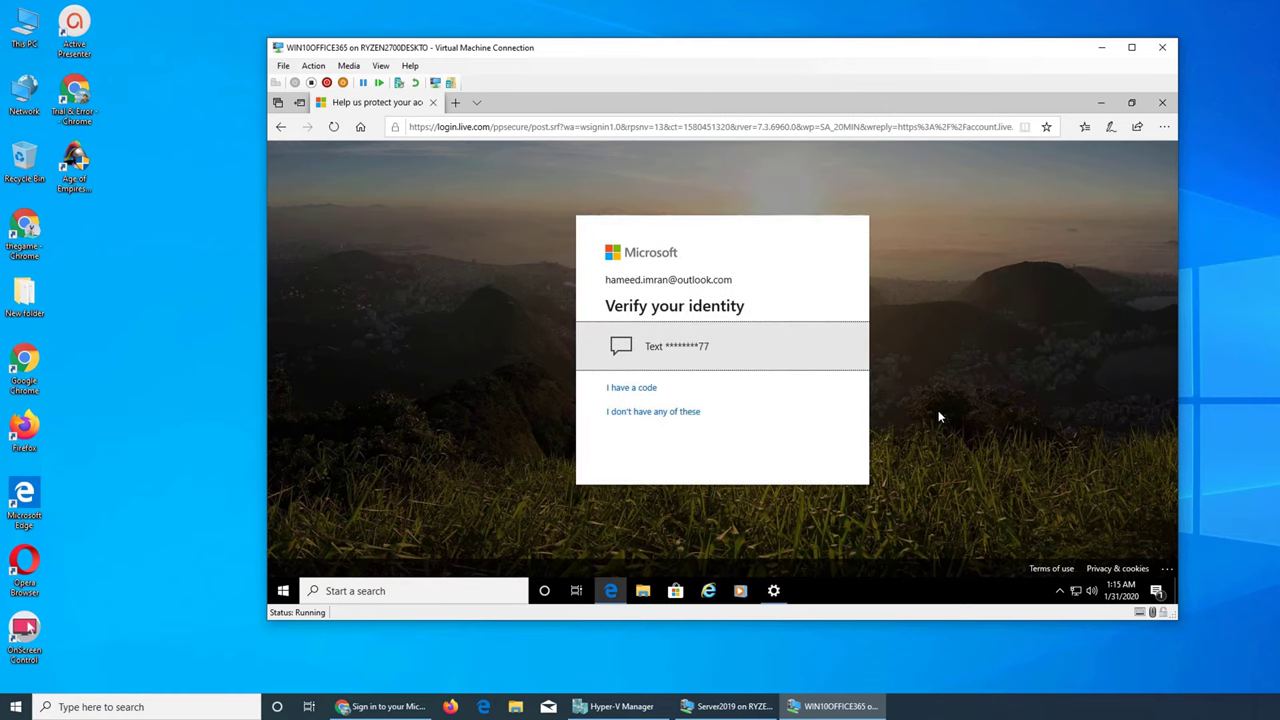
left_click(700, 350)
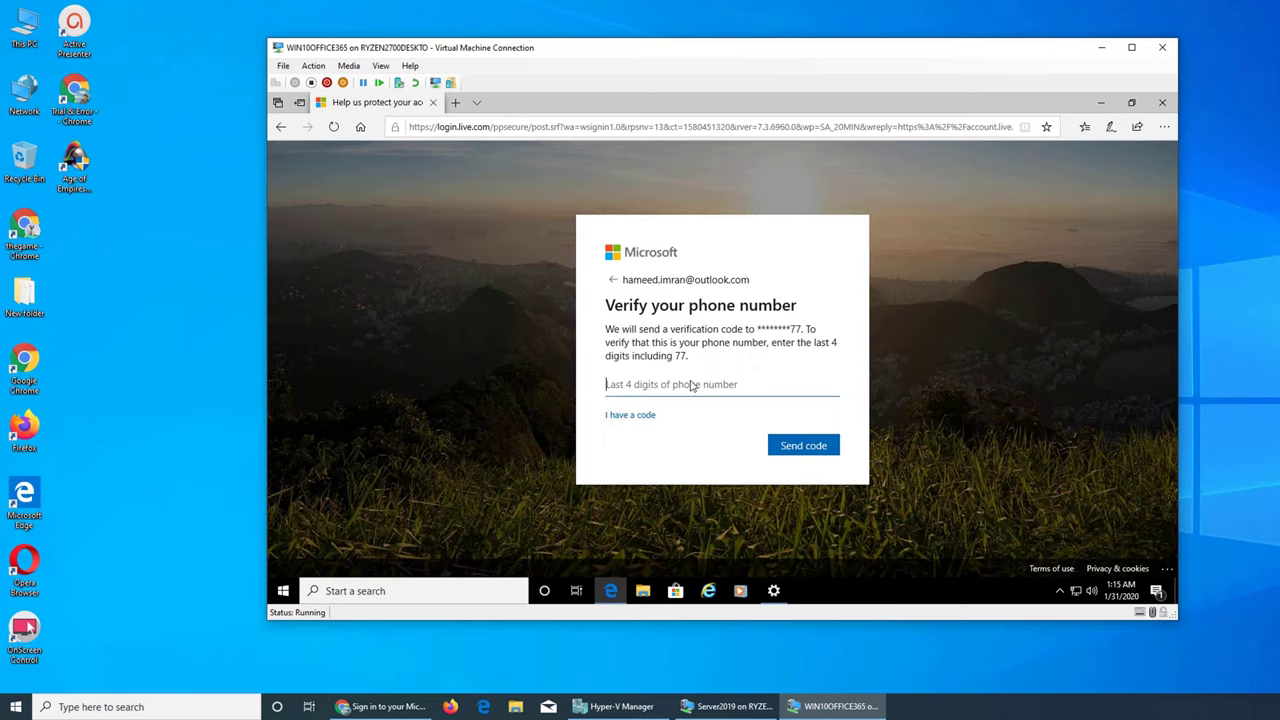
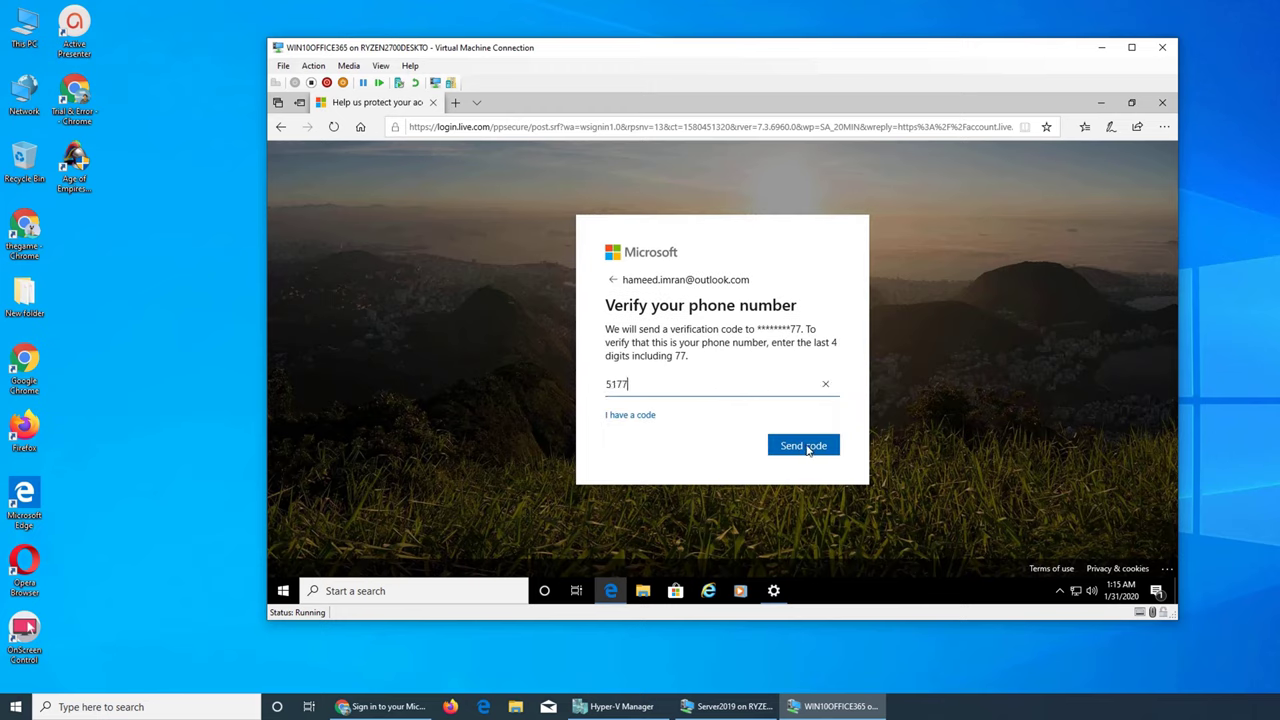
left_click(806, 447)
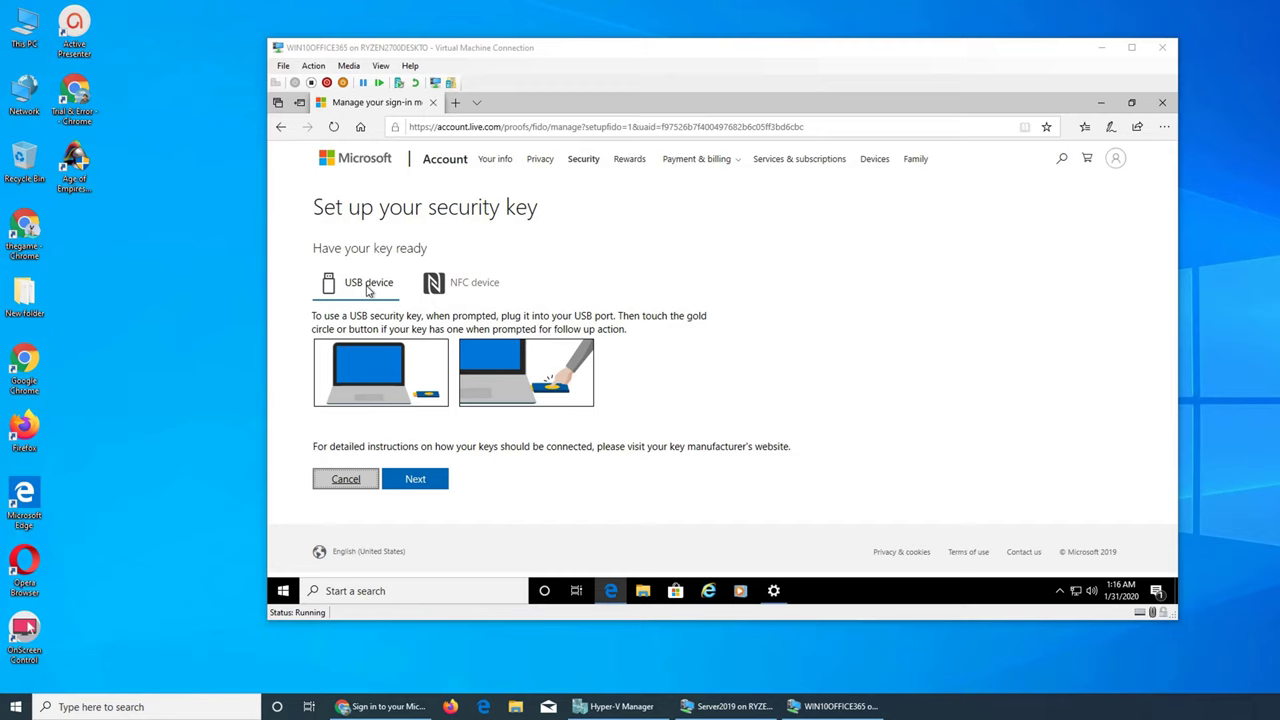
Step: Check the NFC and USB device instructions, then proceed with USB key setup
left_click(434, 285)
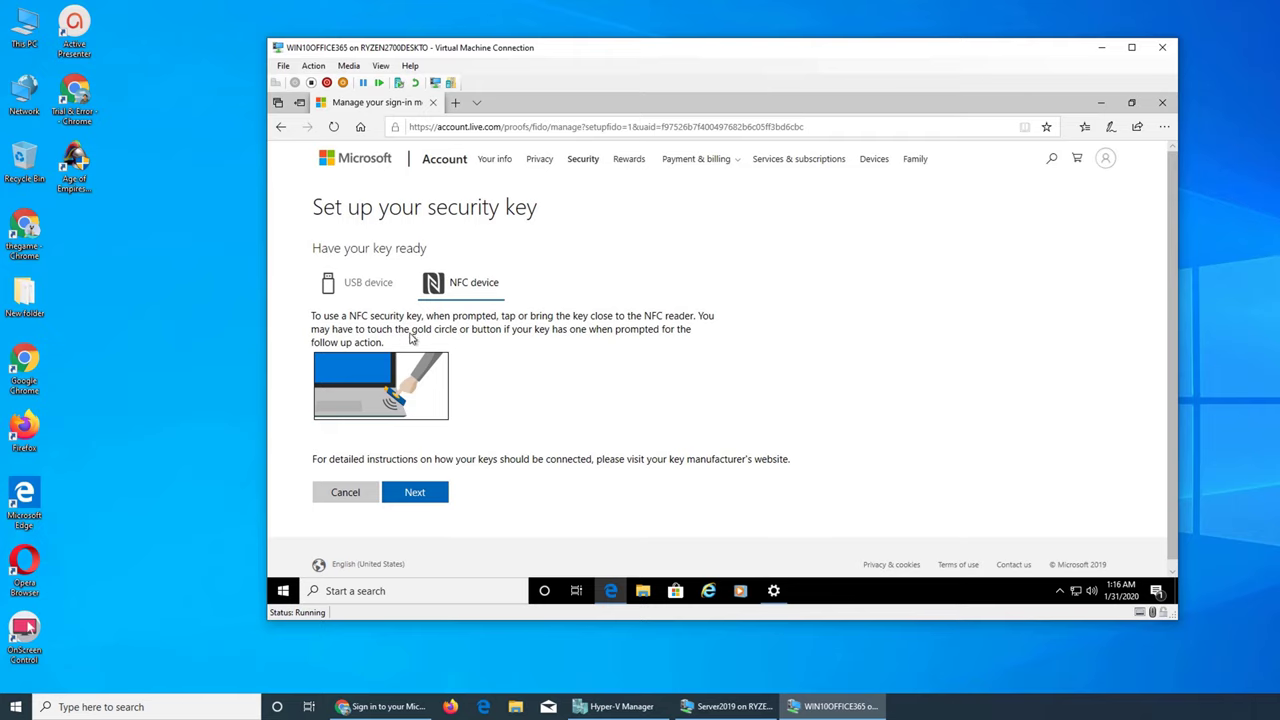
left_click(357, 296)
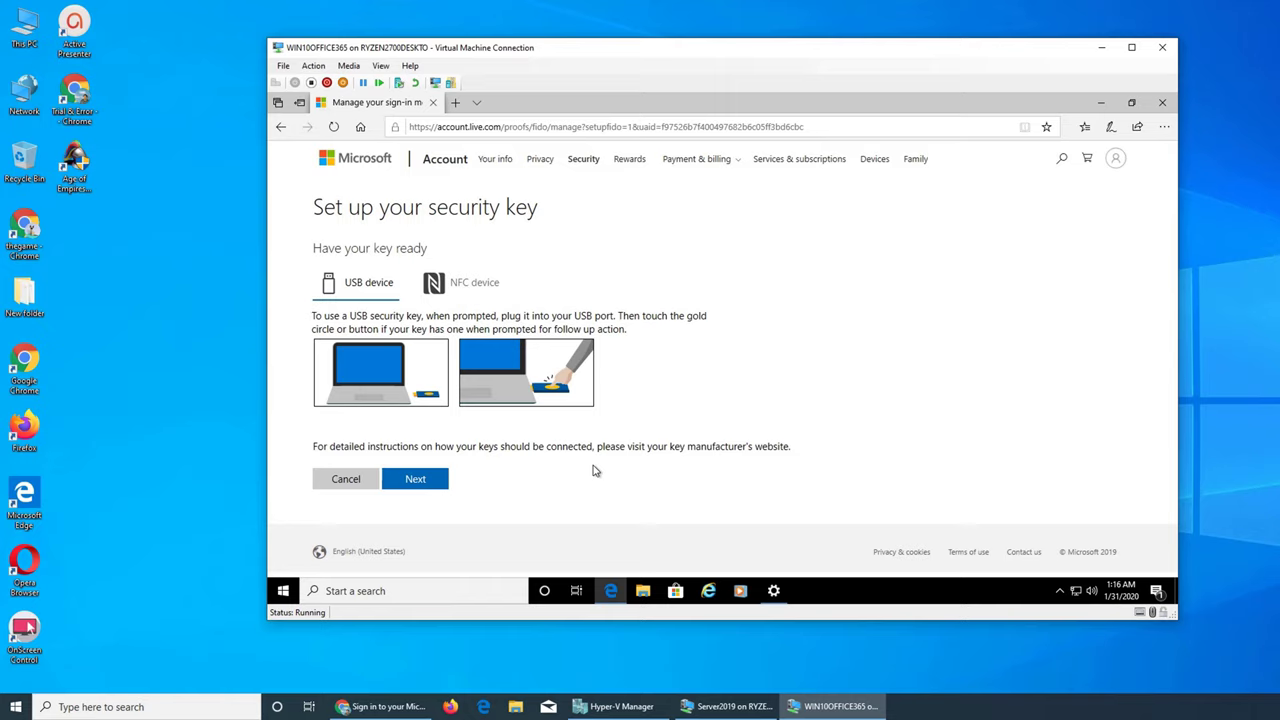
left_click(411, 479)
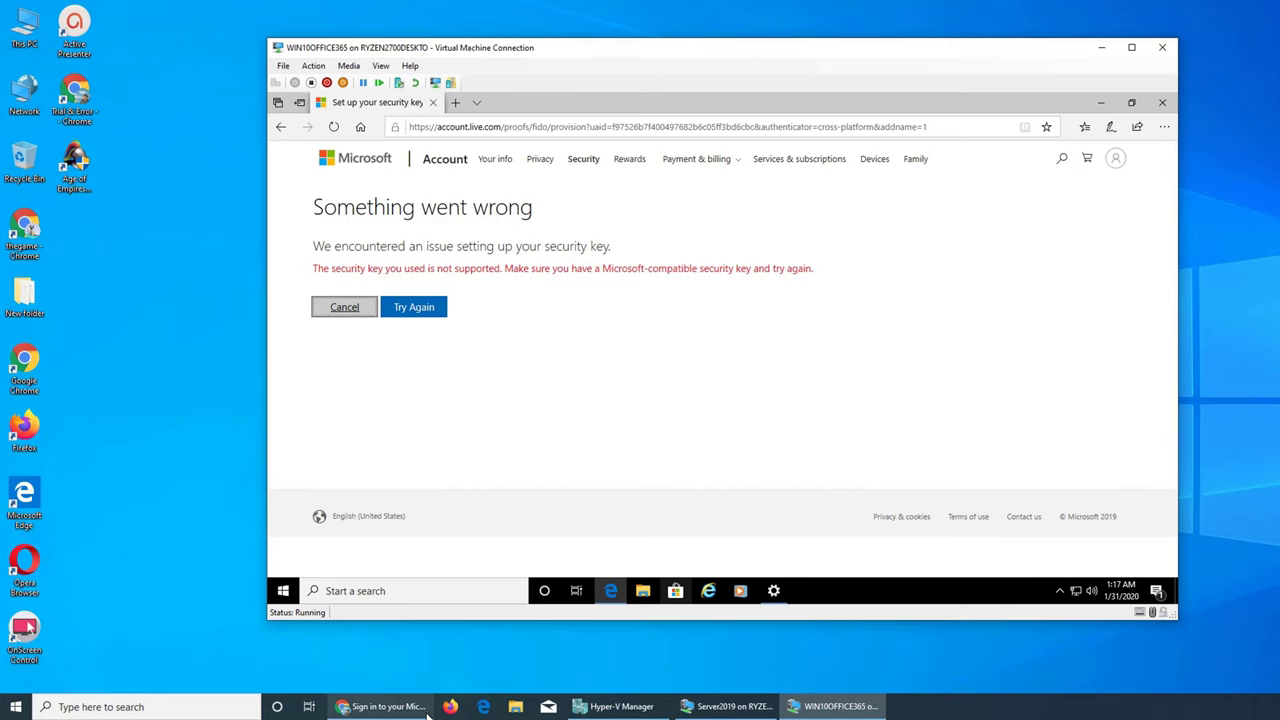
Step: Continue the security key setup in Chrome and allow the site to use a security key
left_click(383, 706)
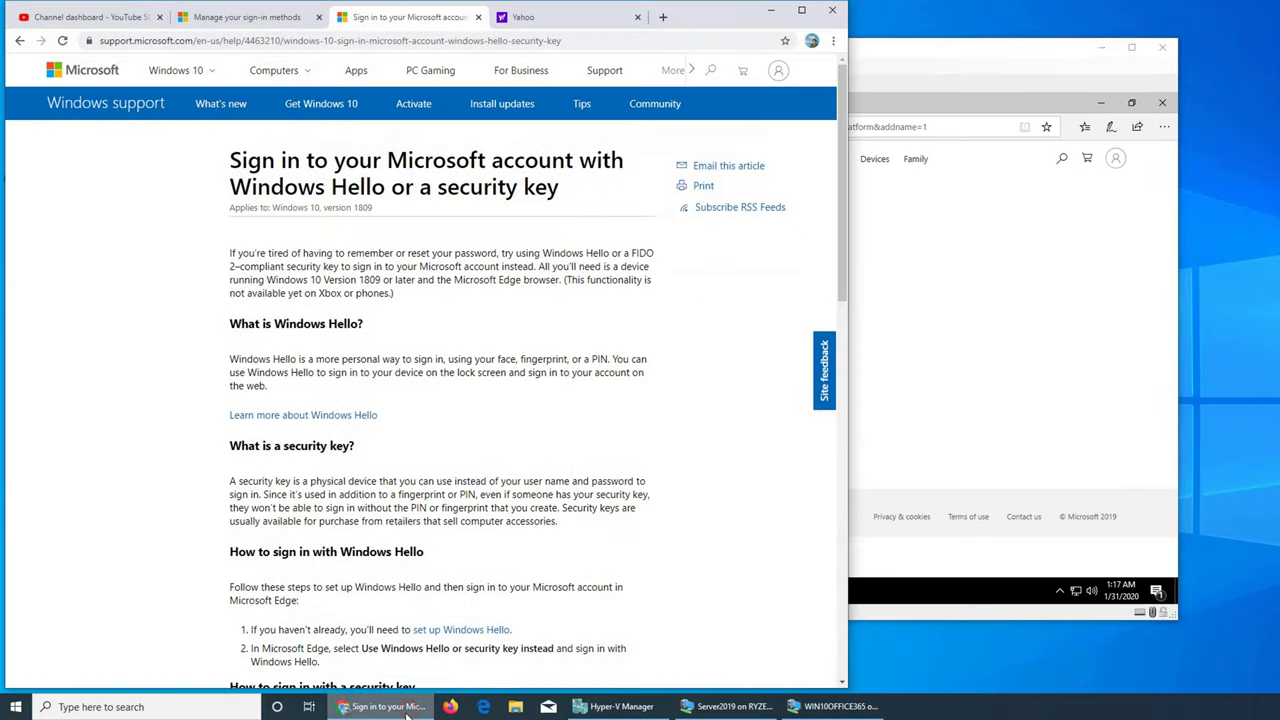
left_click(262, 18)
left_click(147, 392)
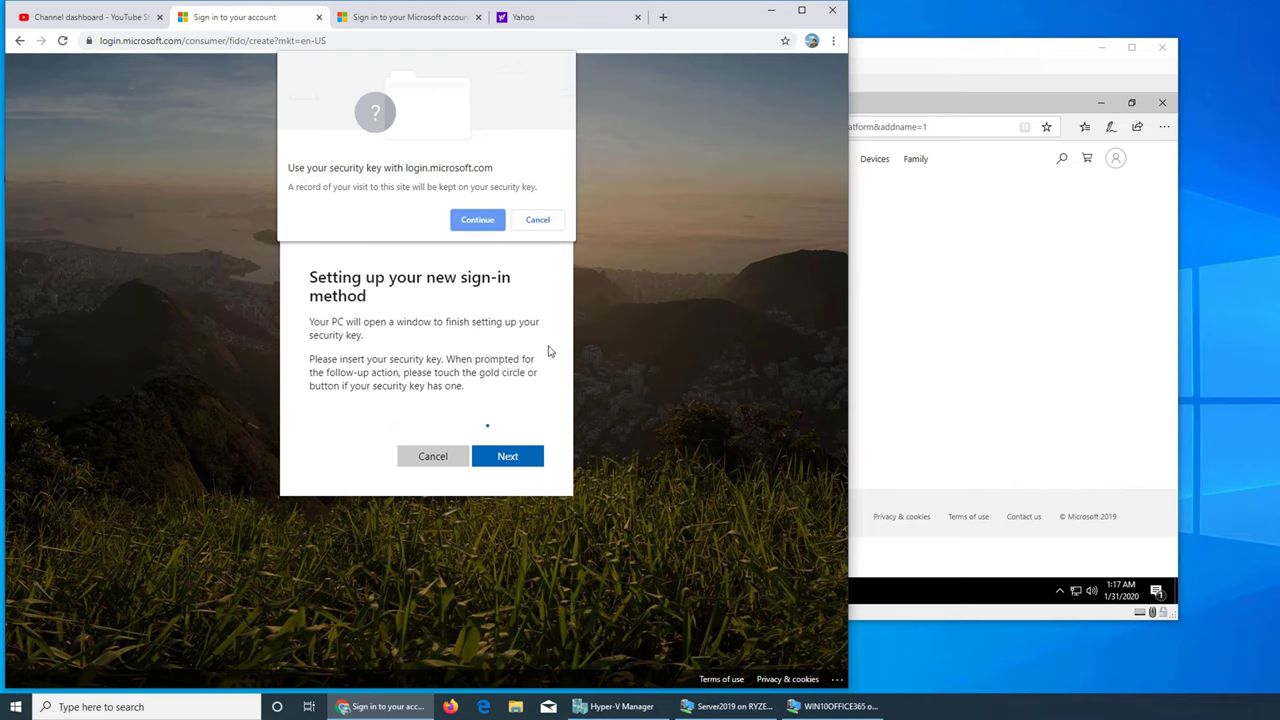
left_click(1015, 220)
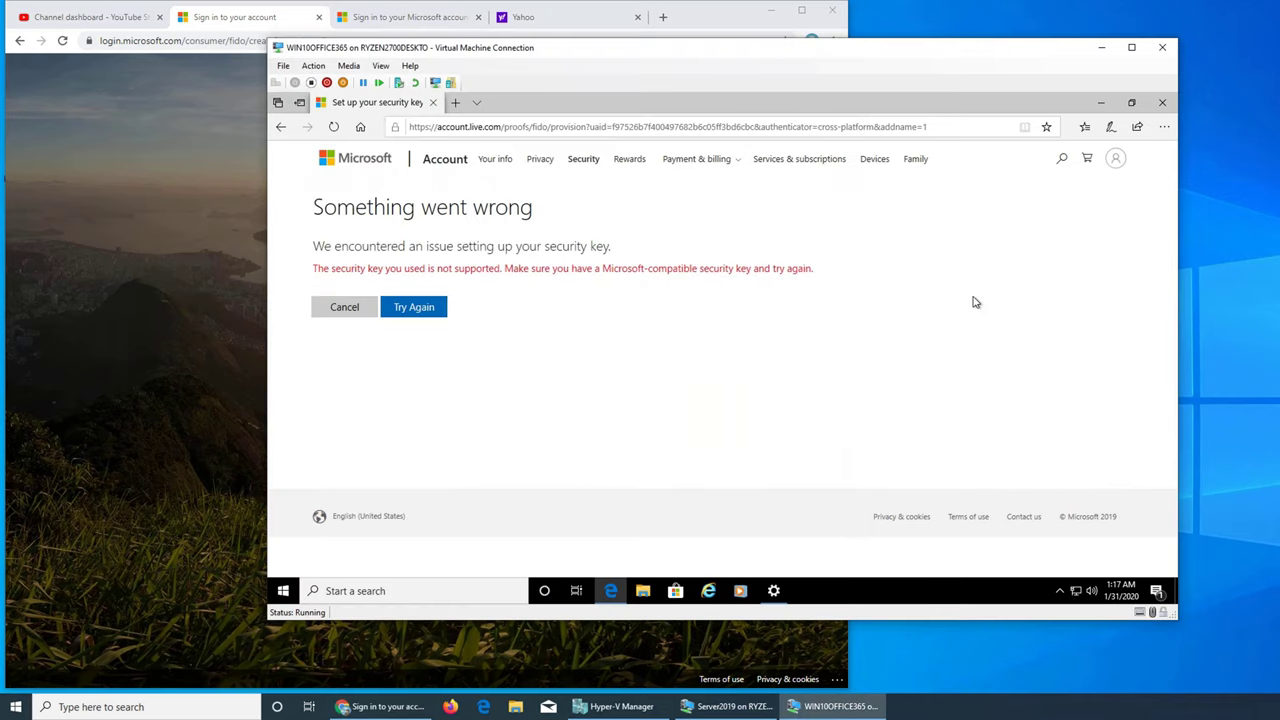
left_click(1100, 48)
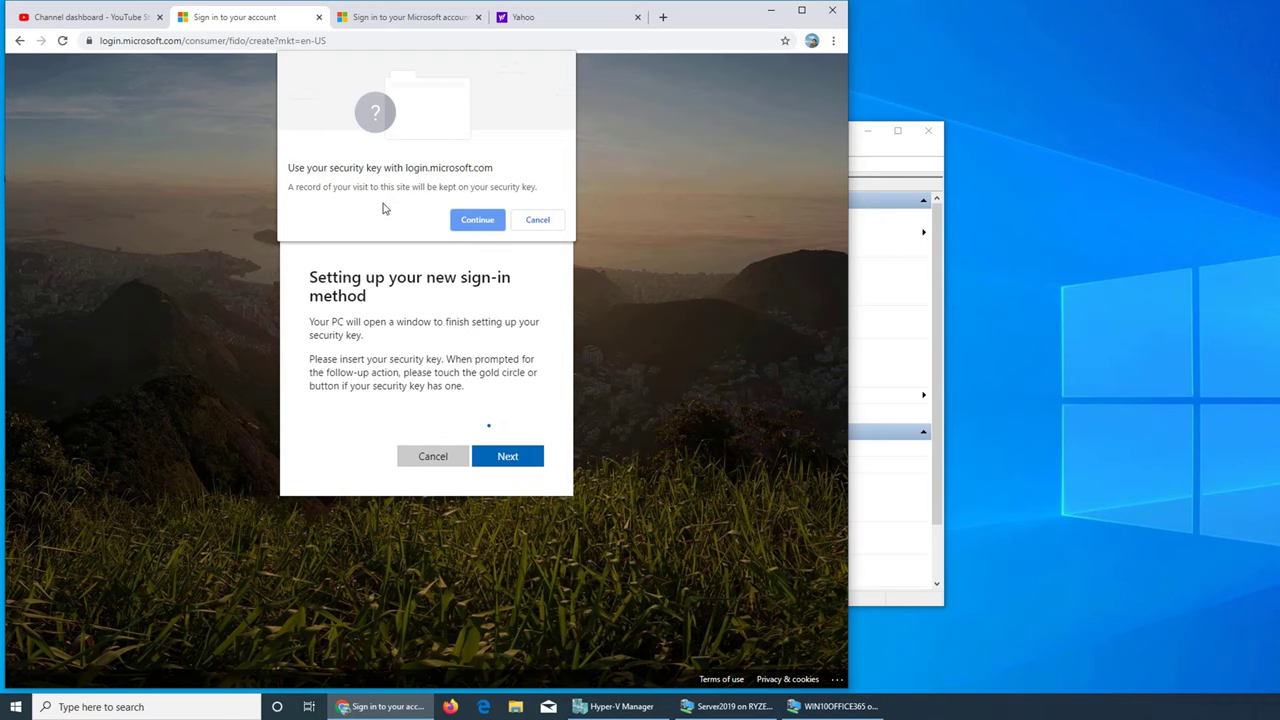
left_click(475, 222)
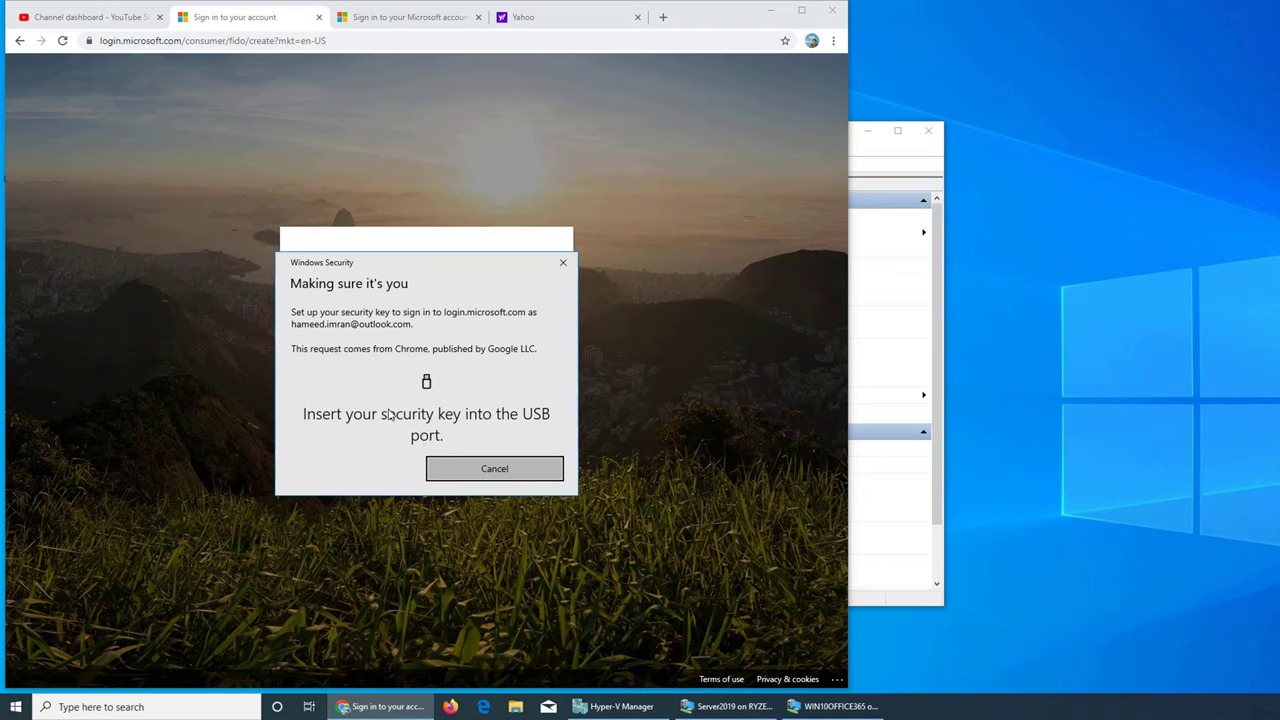
Step: Move the Windows Security prompt to the upper right, close the thumbdrive (G:) window, and open Firefox
left_click(390, 412)
left_click_drag(474, 271, 666, 114)
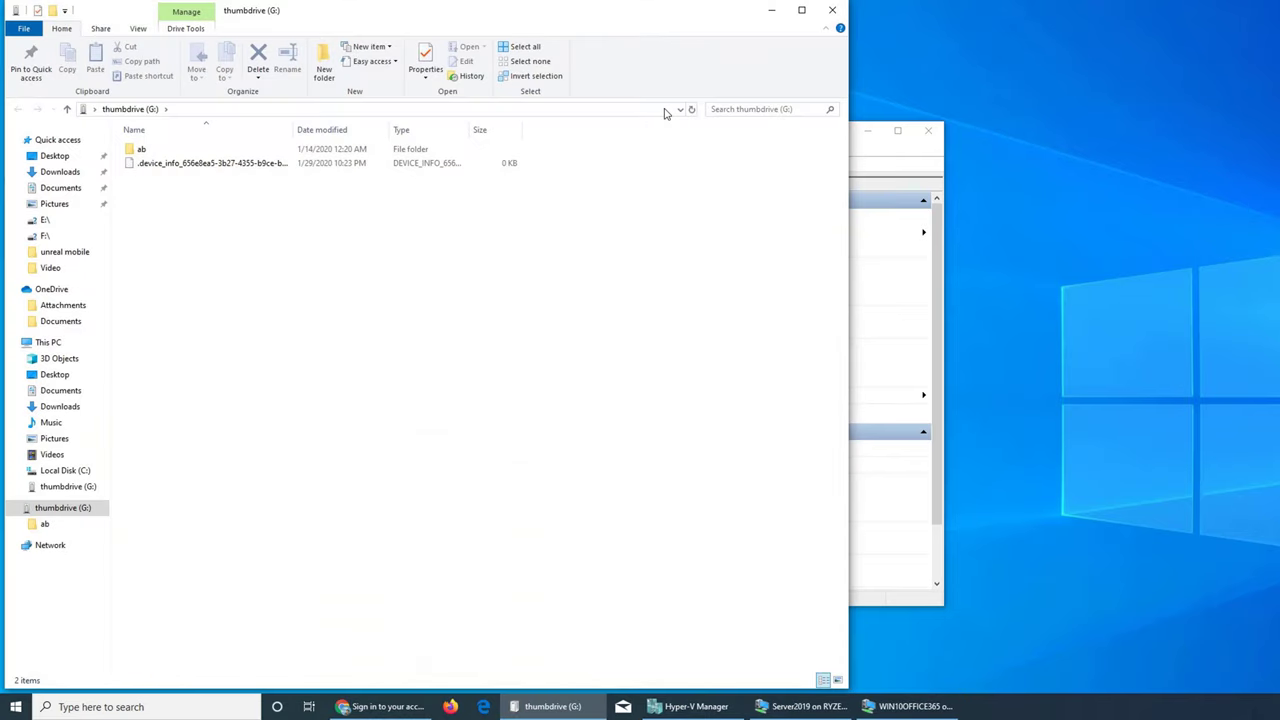
left_click(831, 10)
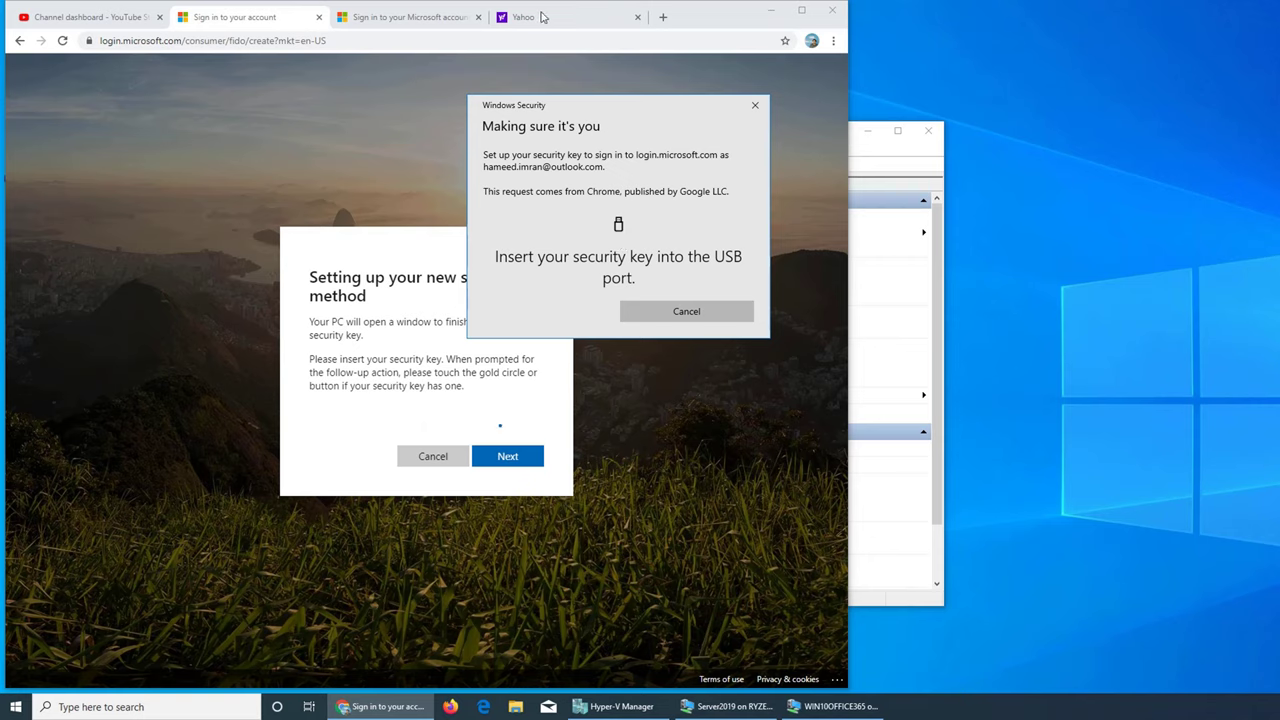
left_click(450, 706)
Step: Snap Firefox to the right half and Google 'can a normal usb be security key'
key("super+Right")
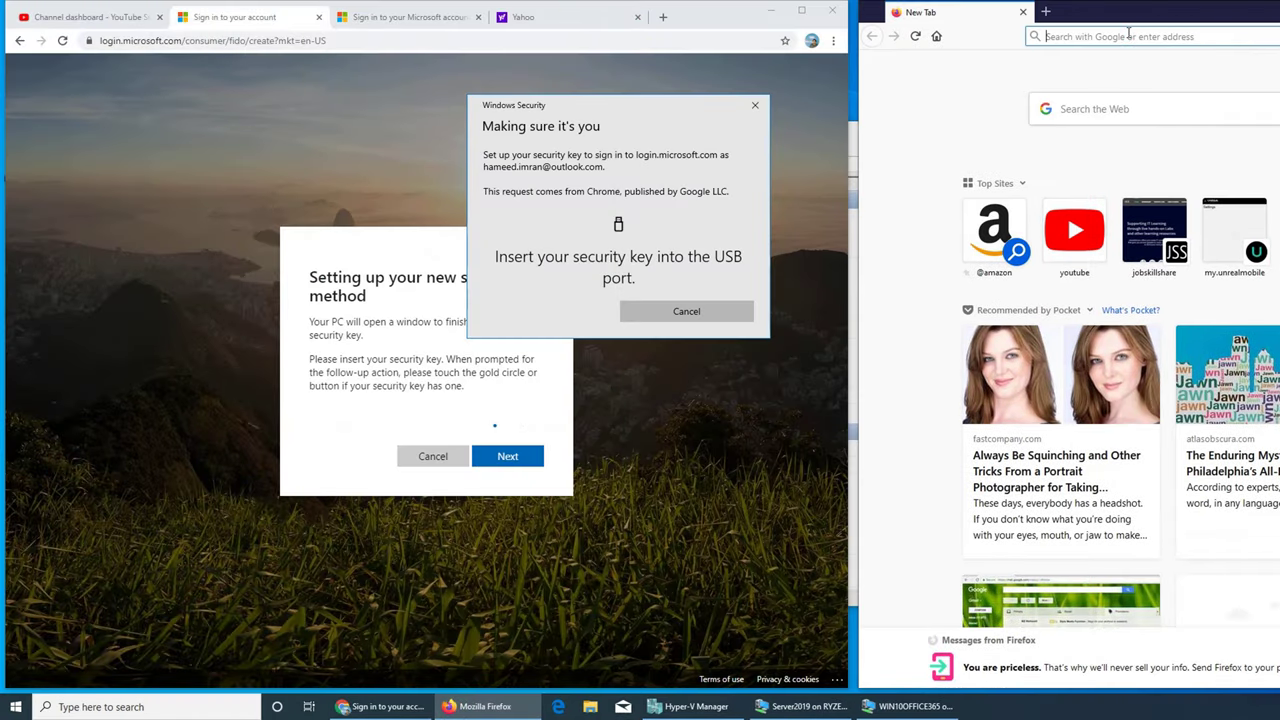
type("an a")
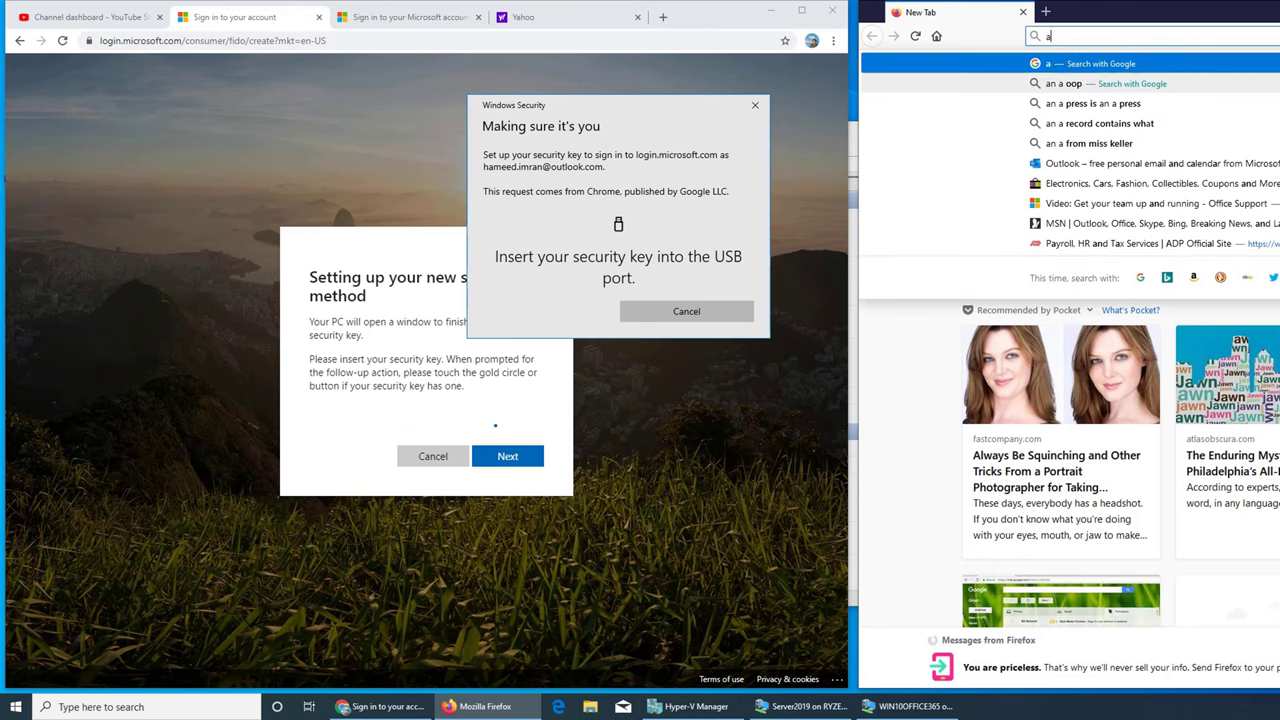
key("BackSpace")
key("BackSpace")
key("BackSpace")
key("BackSpace")
type("can a normal")
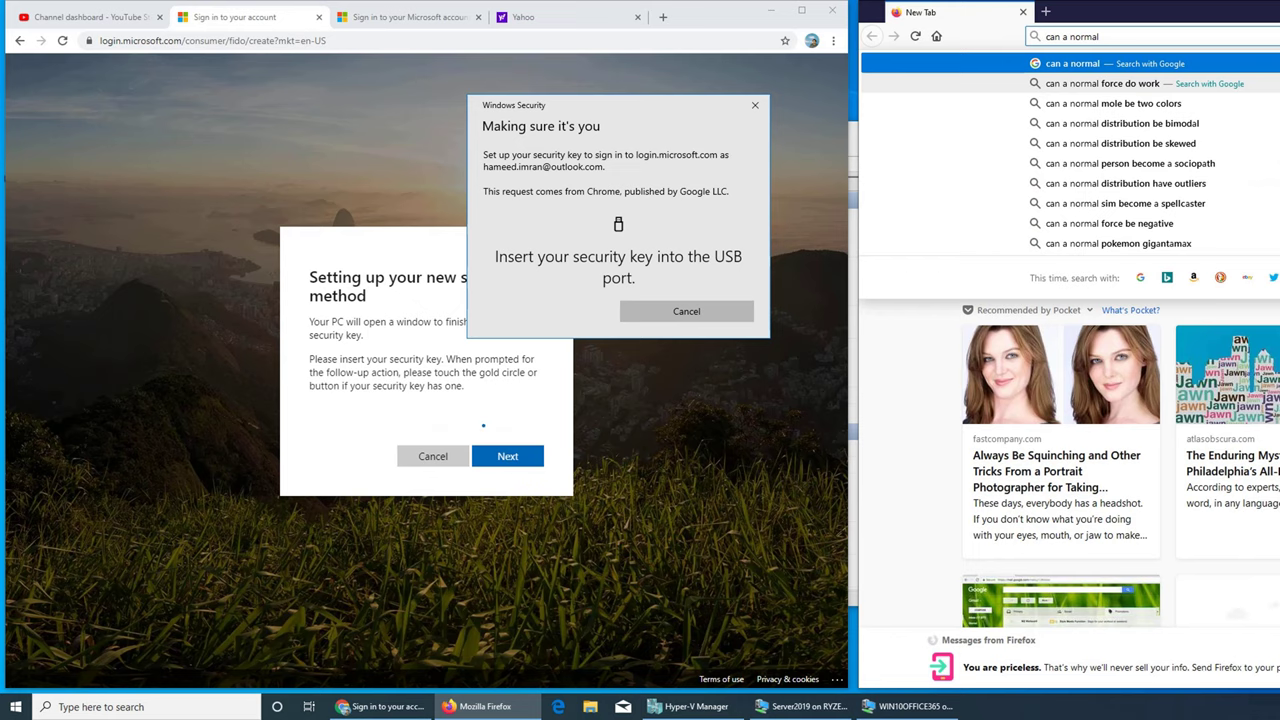
type(" usb be ")
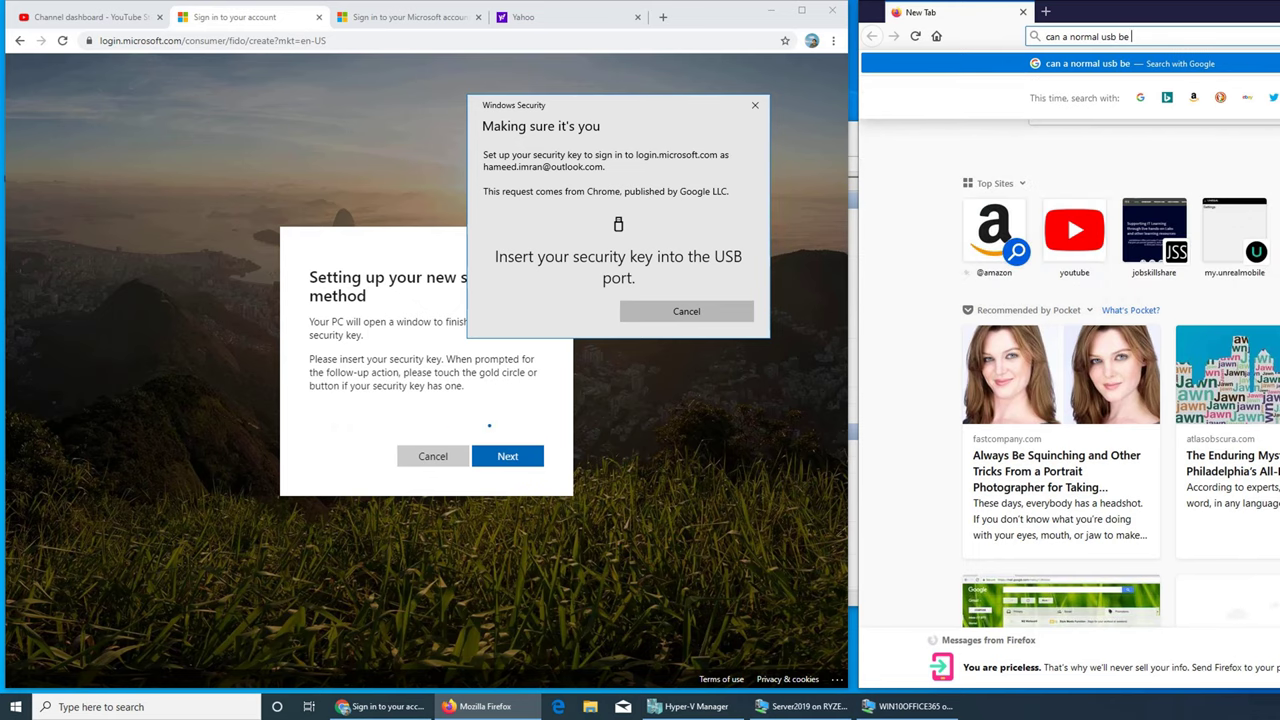
type("security key'")
key("Return")
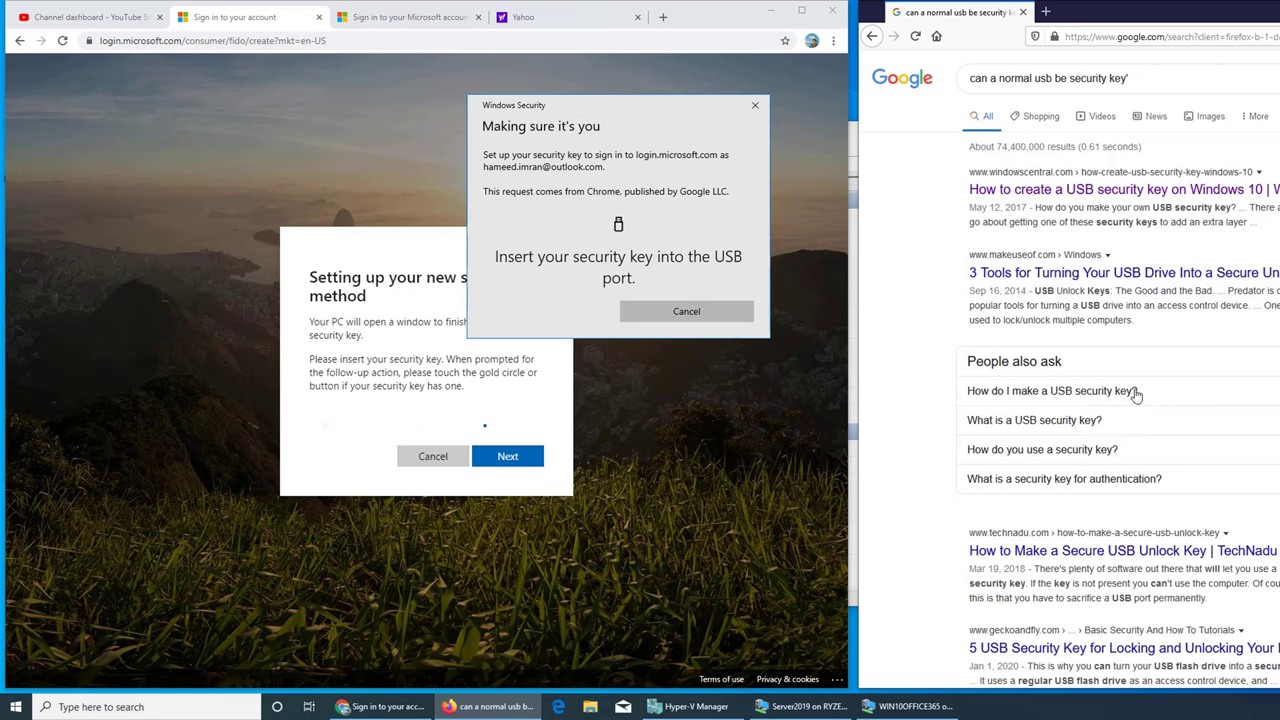
Step: Expand a People also ask answer and open the TechNadu result on USB unlock keys
left_click(1134, 391)
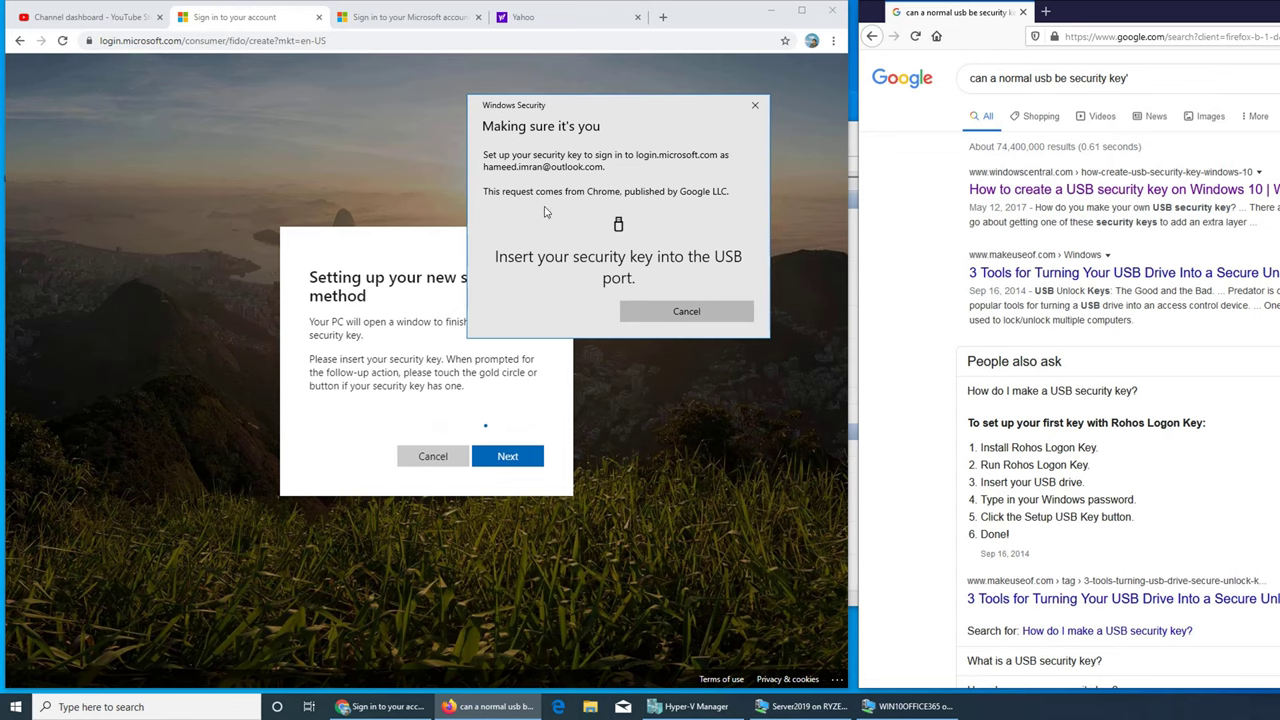
left_click(531, 252)
scroll(1057, 403, "down", 5)
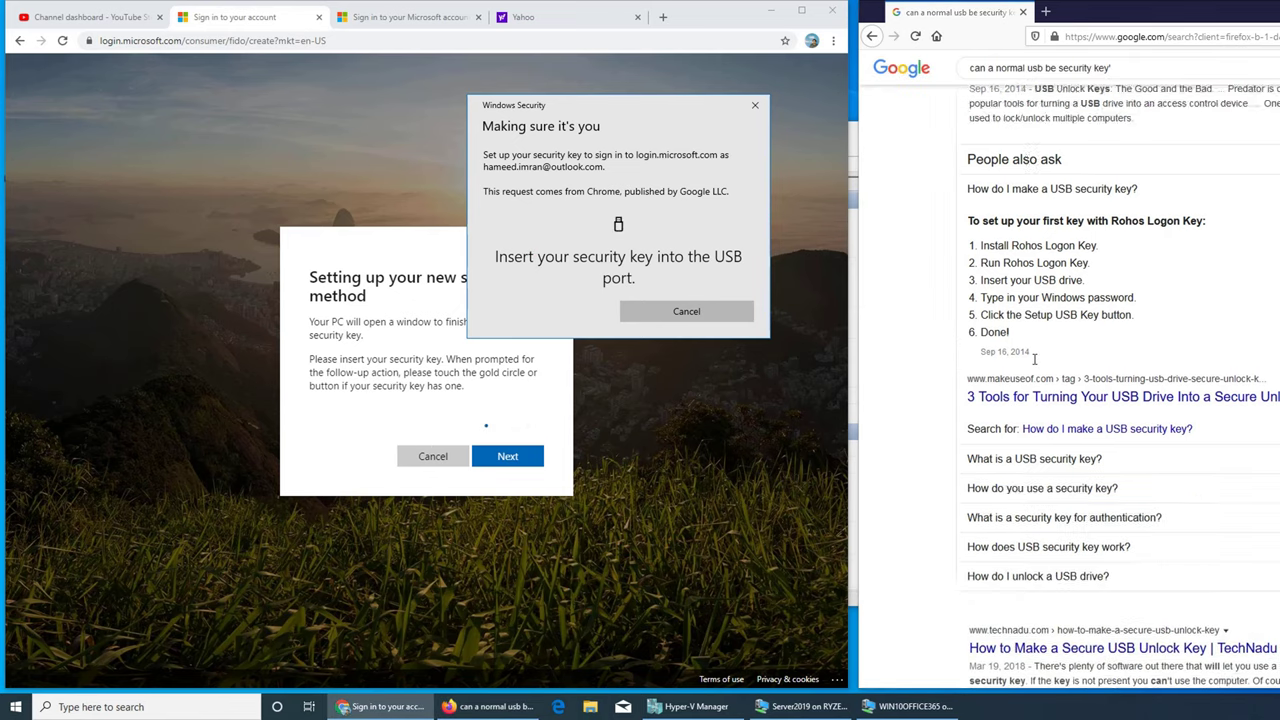
scroll(1057, 403, "down", 4)
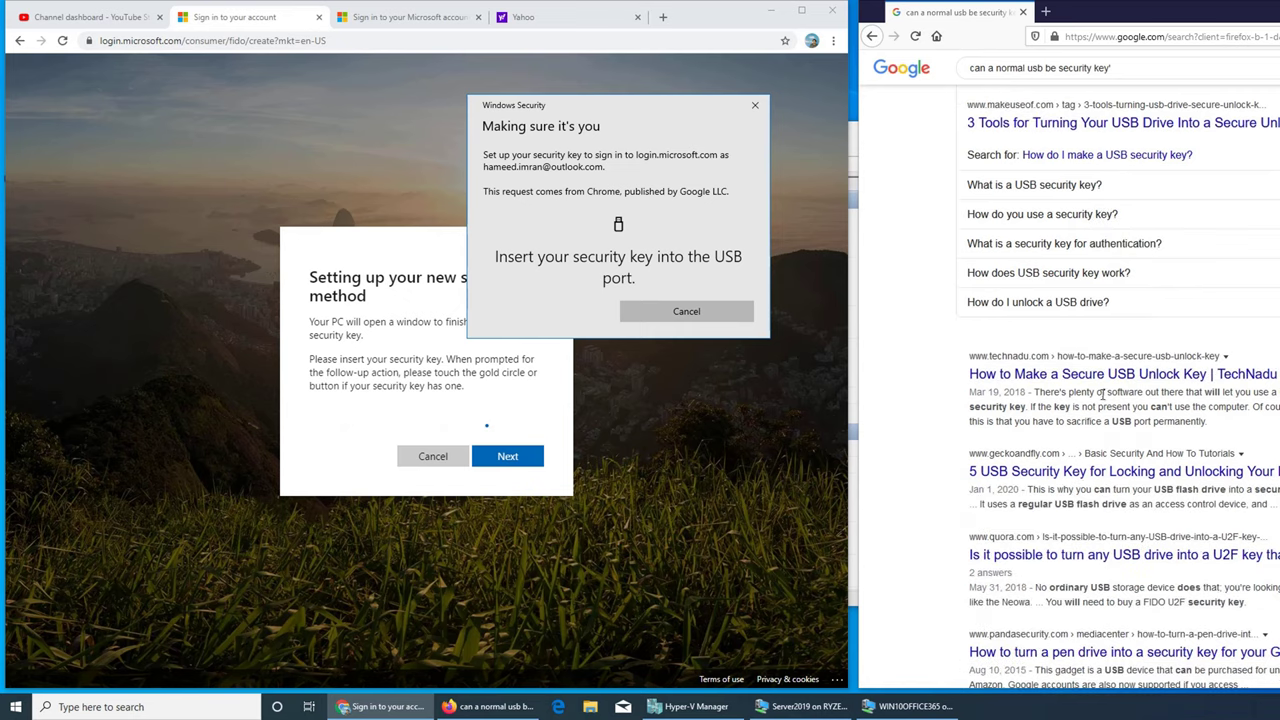
left_click(1072, 374)
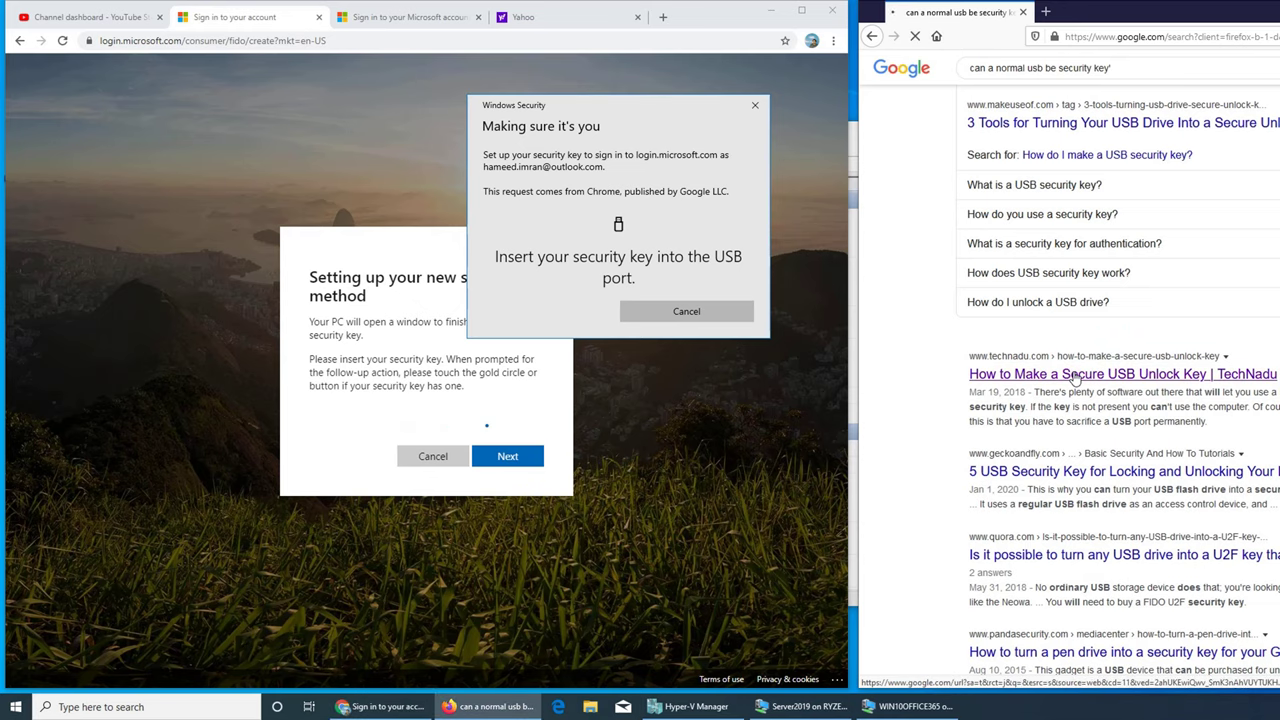
Step: Read down the TechNadu article through its BitLocker and Enabling the BitLocker Key sections
scroll(1075, 377, "down", 7)
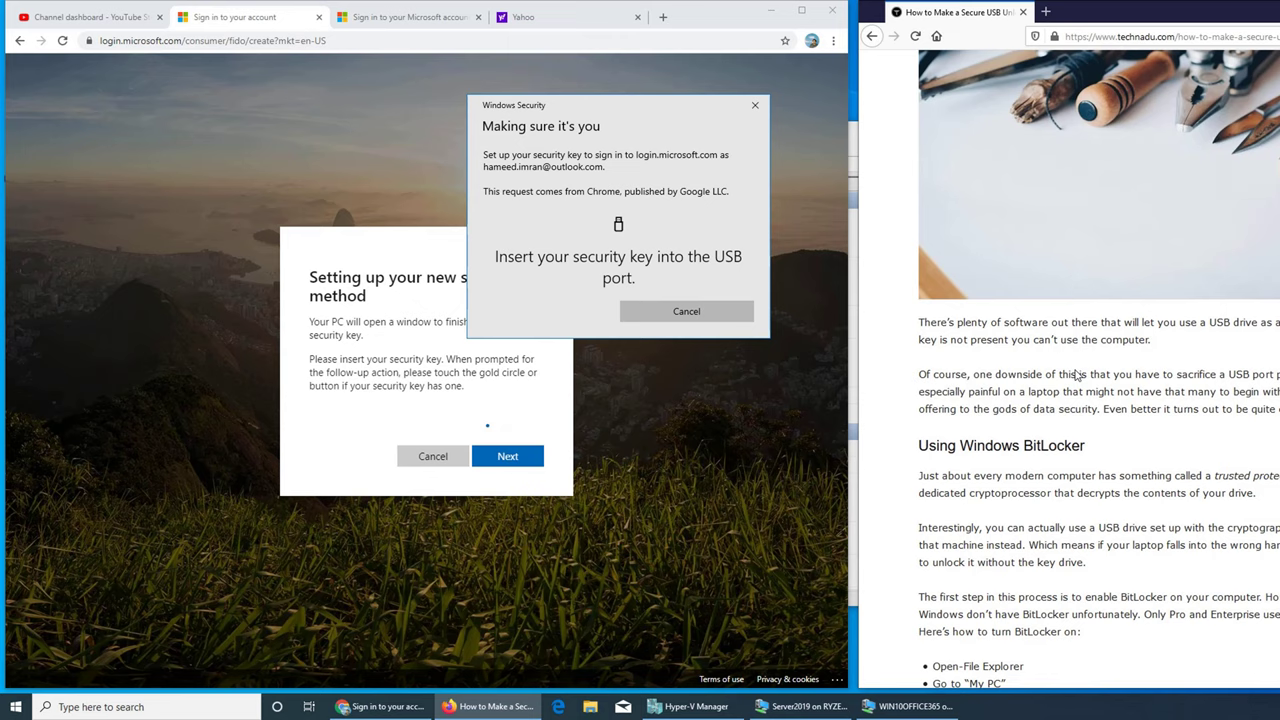
scroll(1077, 374, "down", 3)
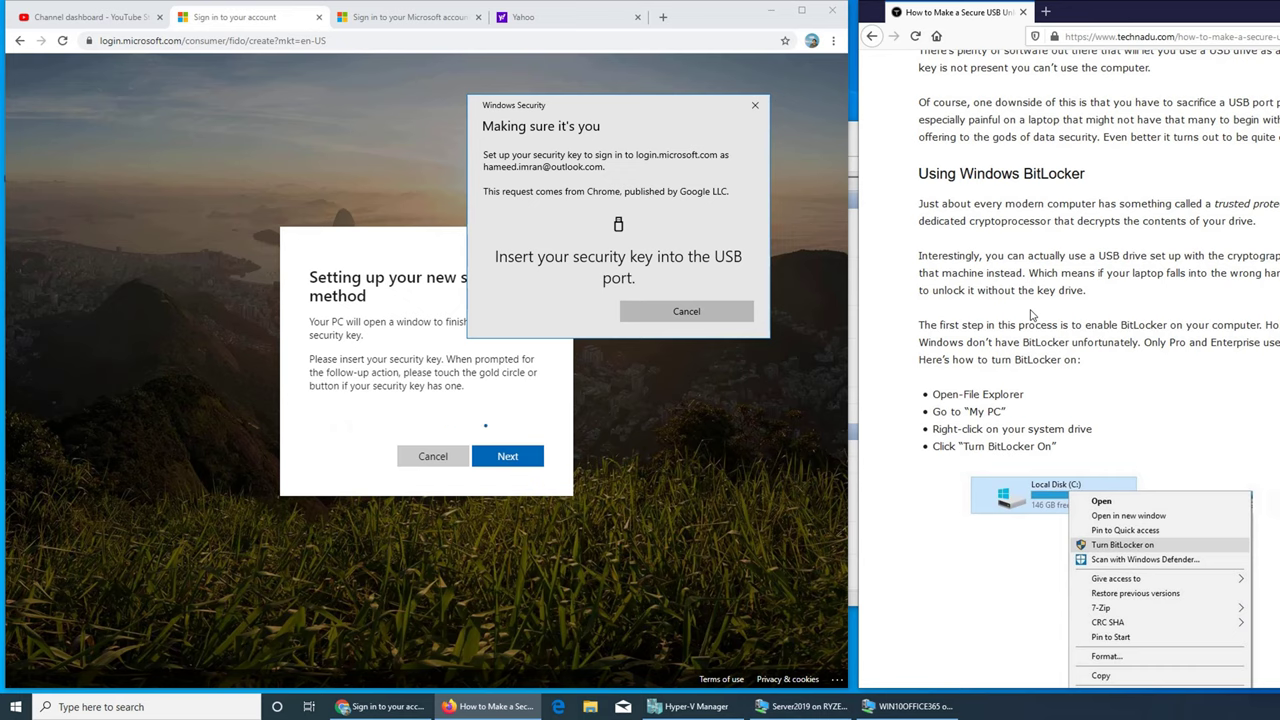
left_click(1097, 340)
scroll(1097, 340, "down", 6)
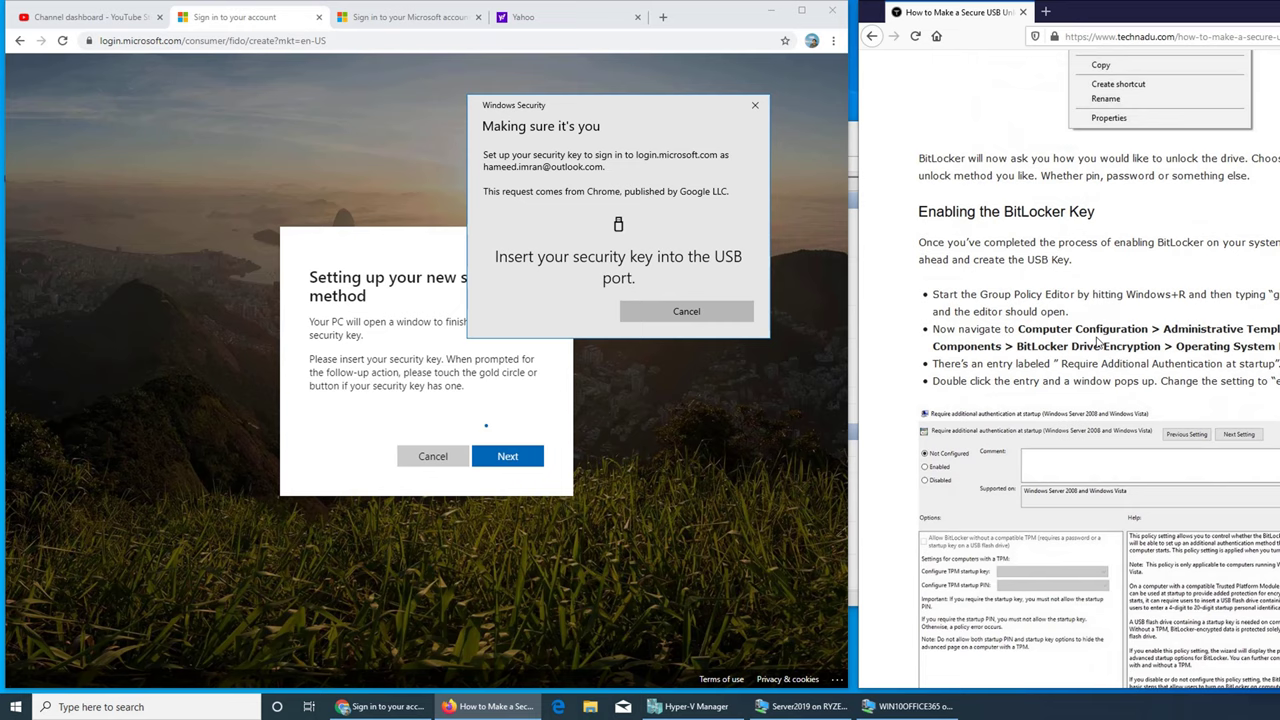
scroll(1097, 342, "down", 4)
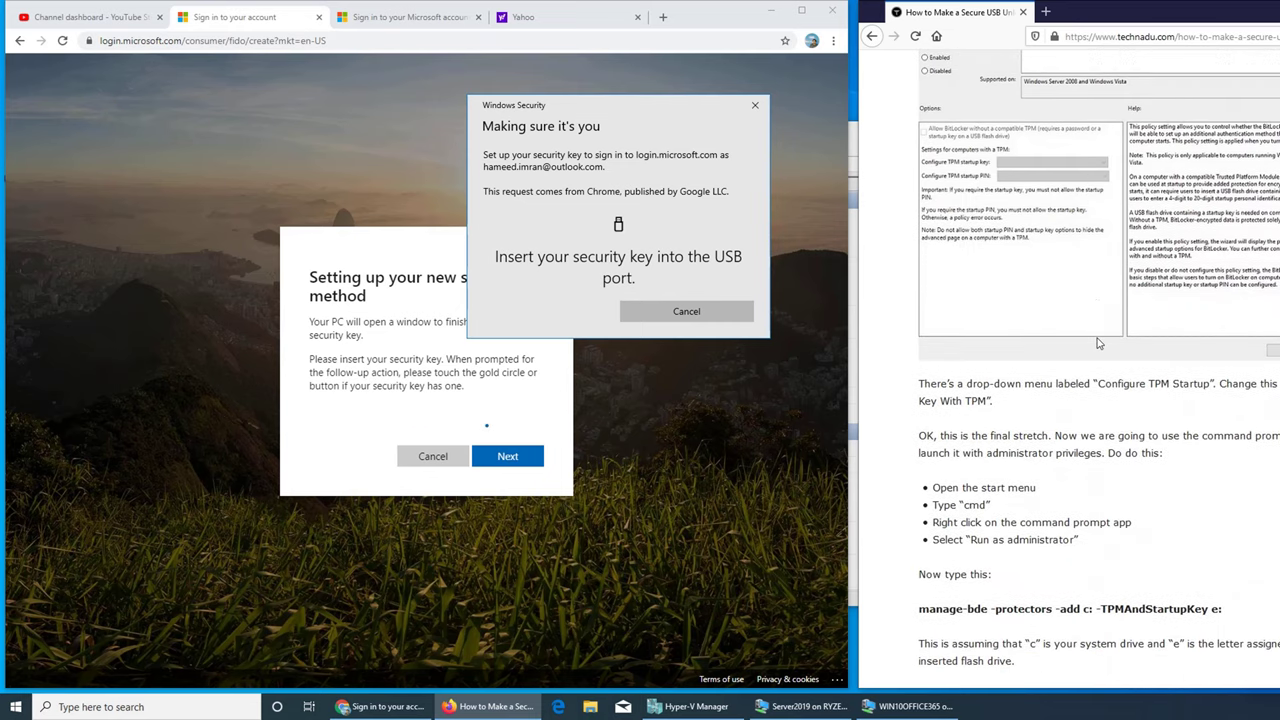
scroll(1097, 343, "down", 2)
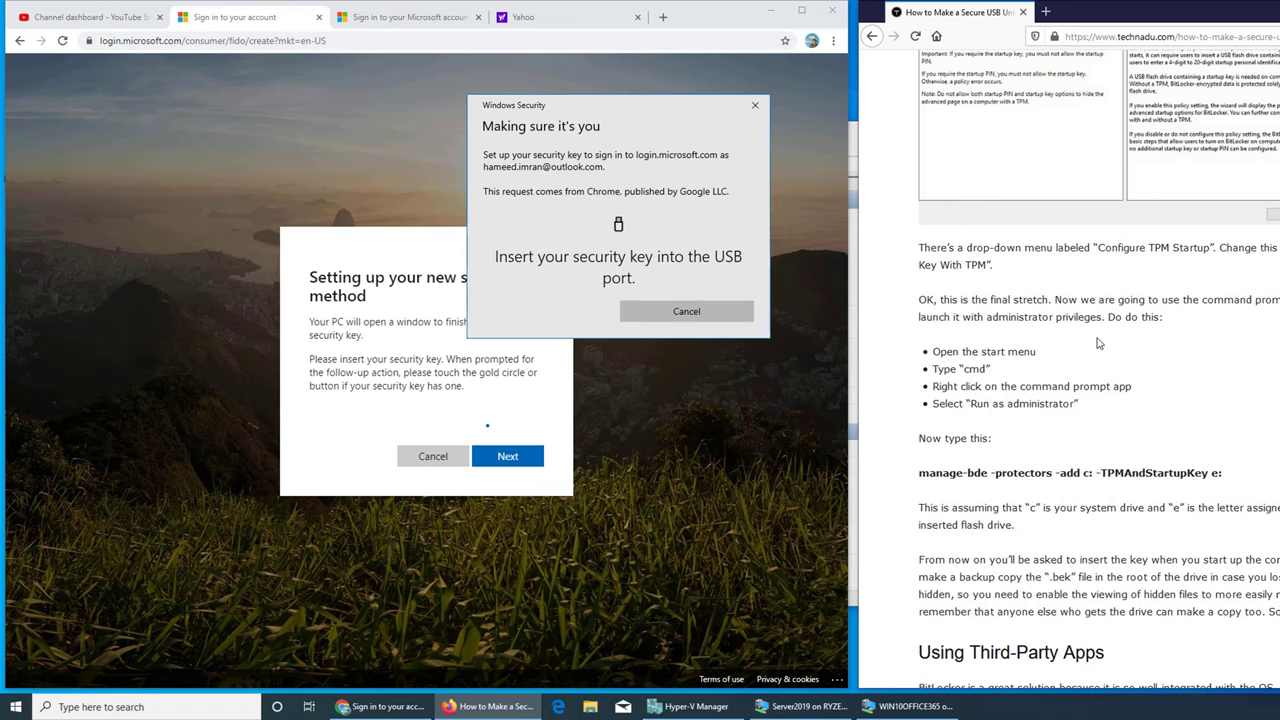
scroll(1097, 343, "down", 5)
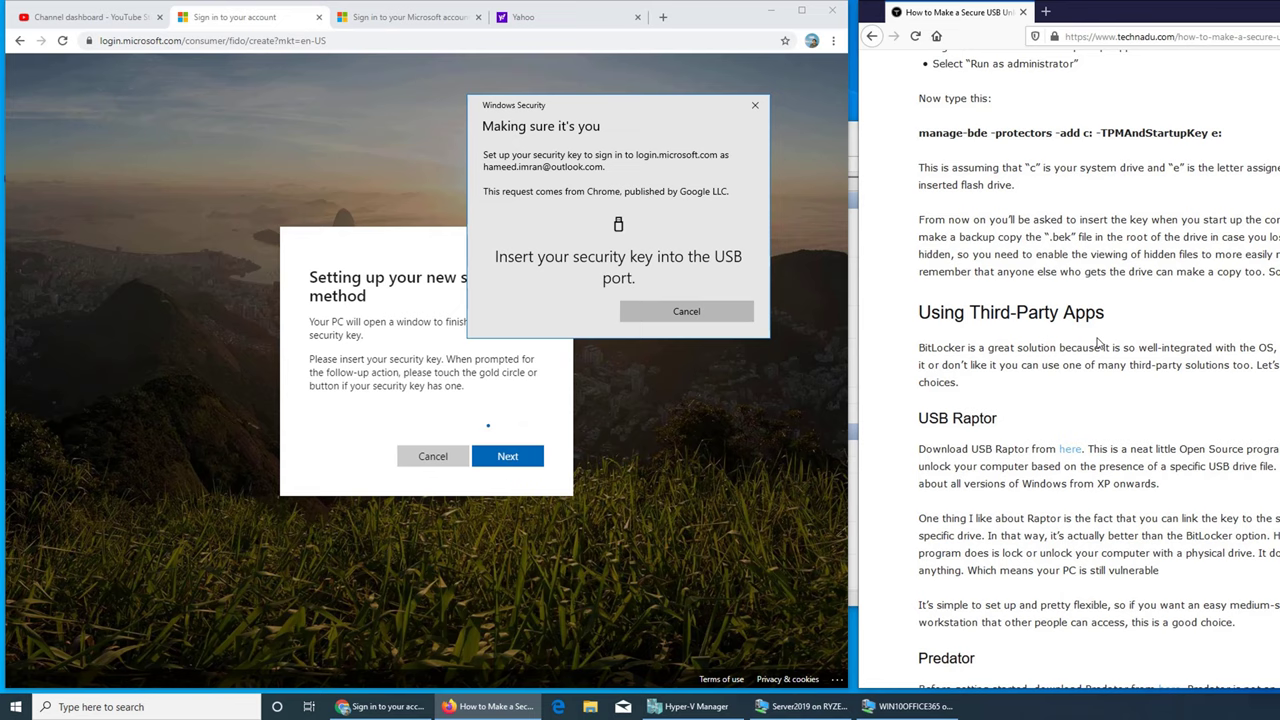
scroll(1097, 343, "down", 2)
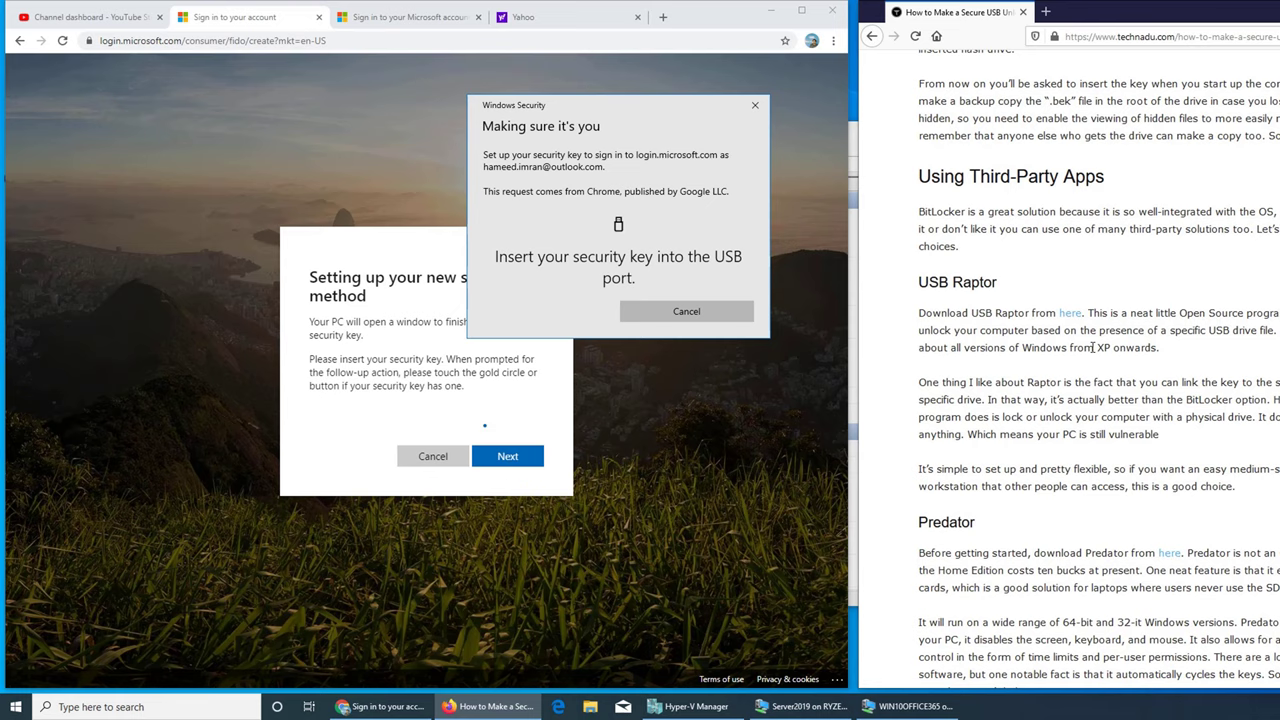
scroll(1070, 347, "down", 5)
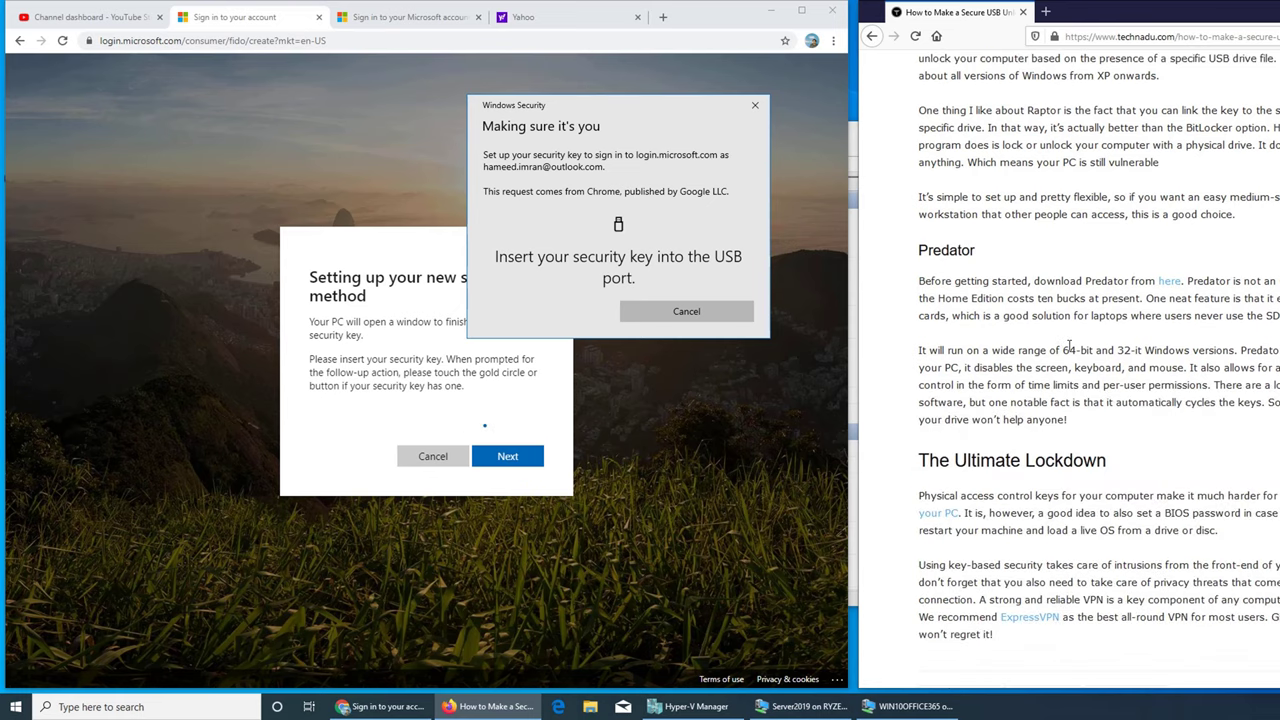
scroll(1070, 347, "down", 3)
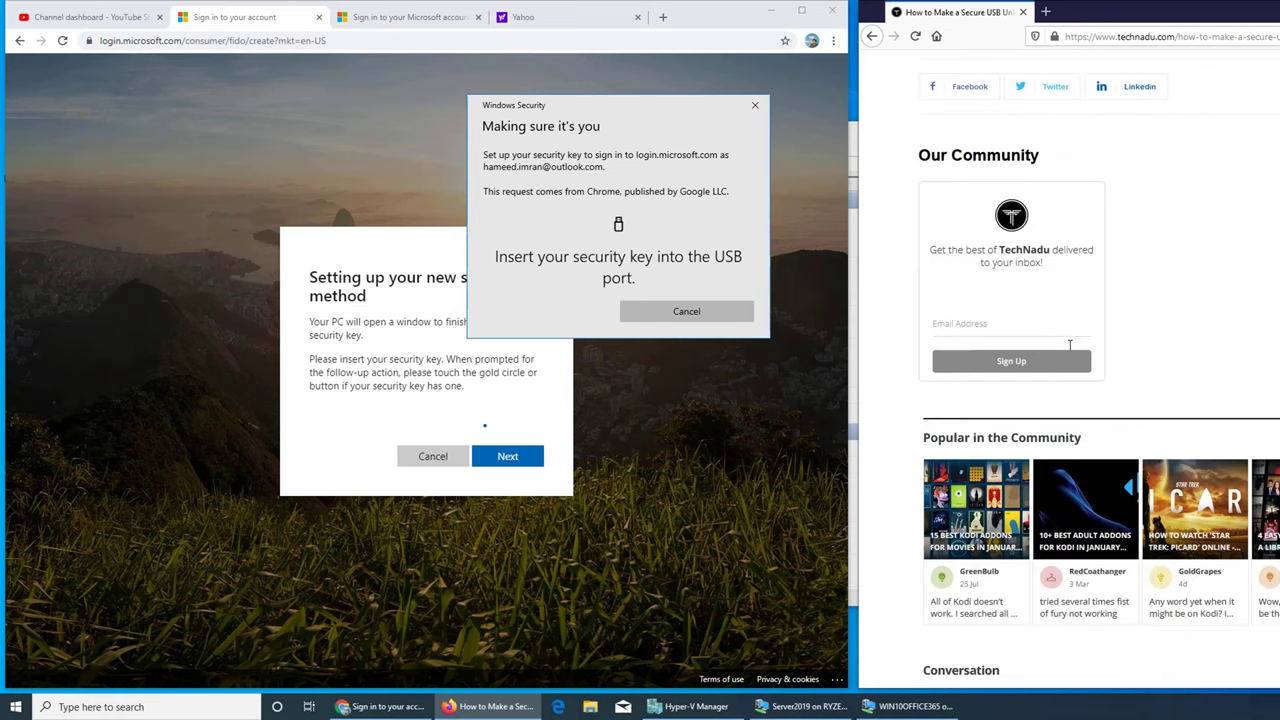
scroll(1070, 350, "up", 3)
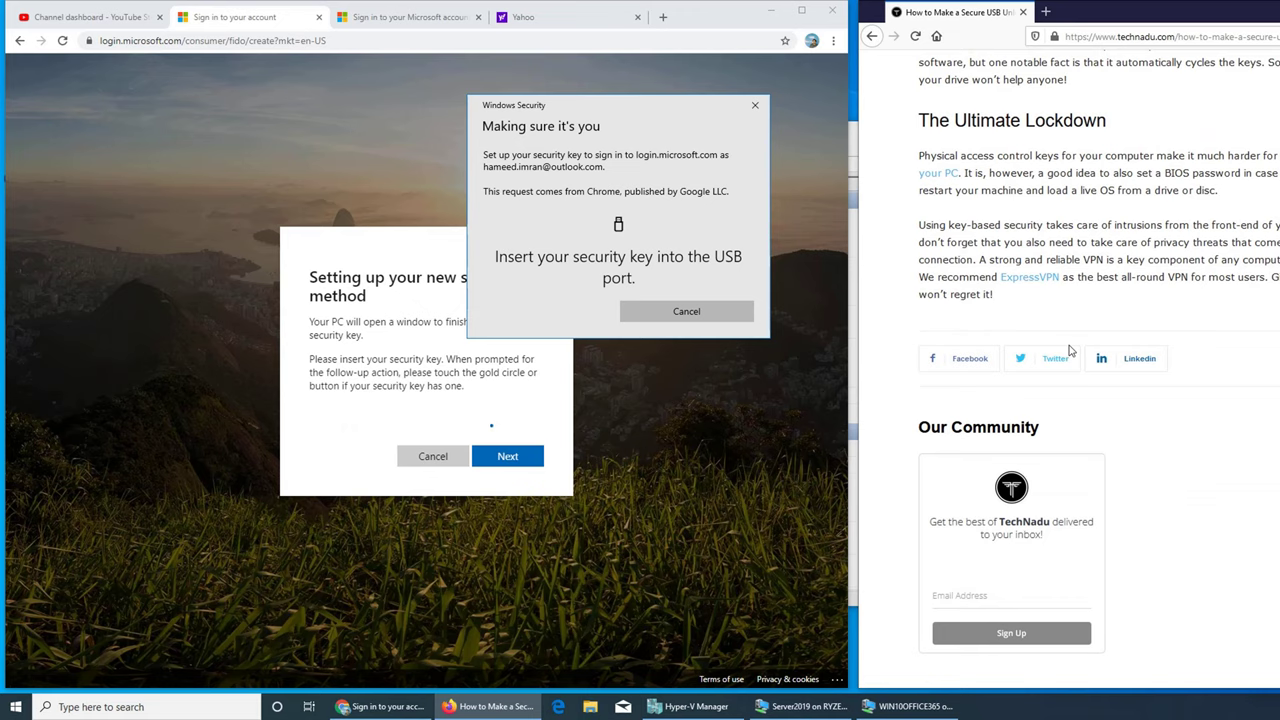
scroll(1070, 350, "up", 1)
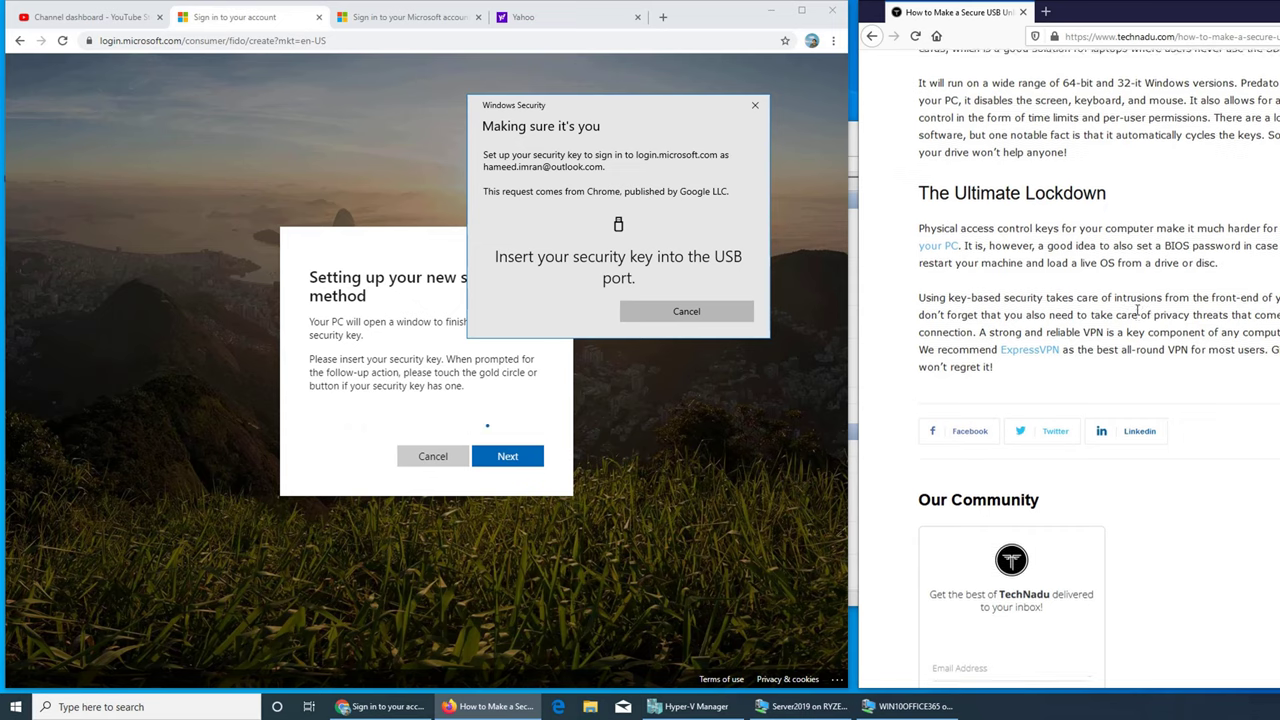
scroll(1137, 310, "up", 3)
scroll(1095, 226, "up", 10)
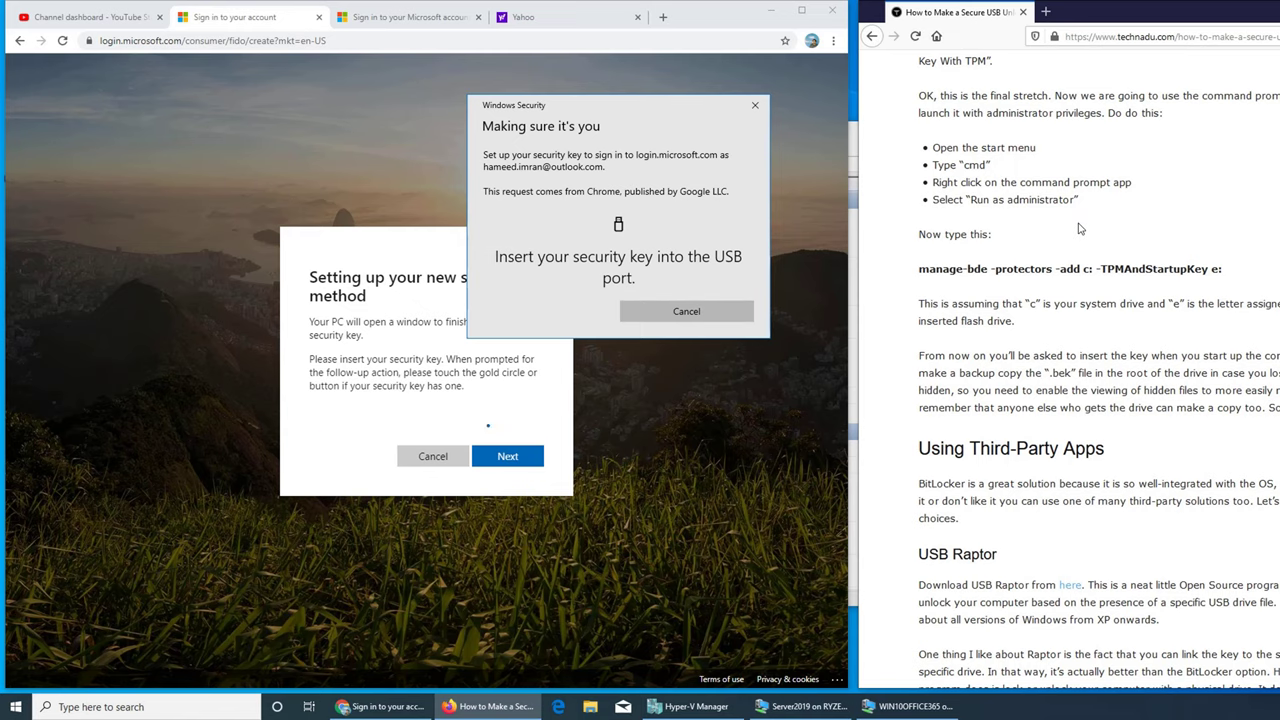
left_click(771, 18)
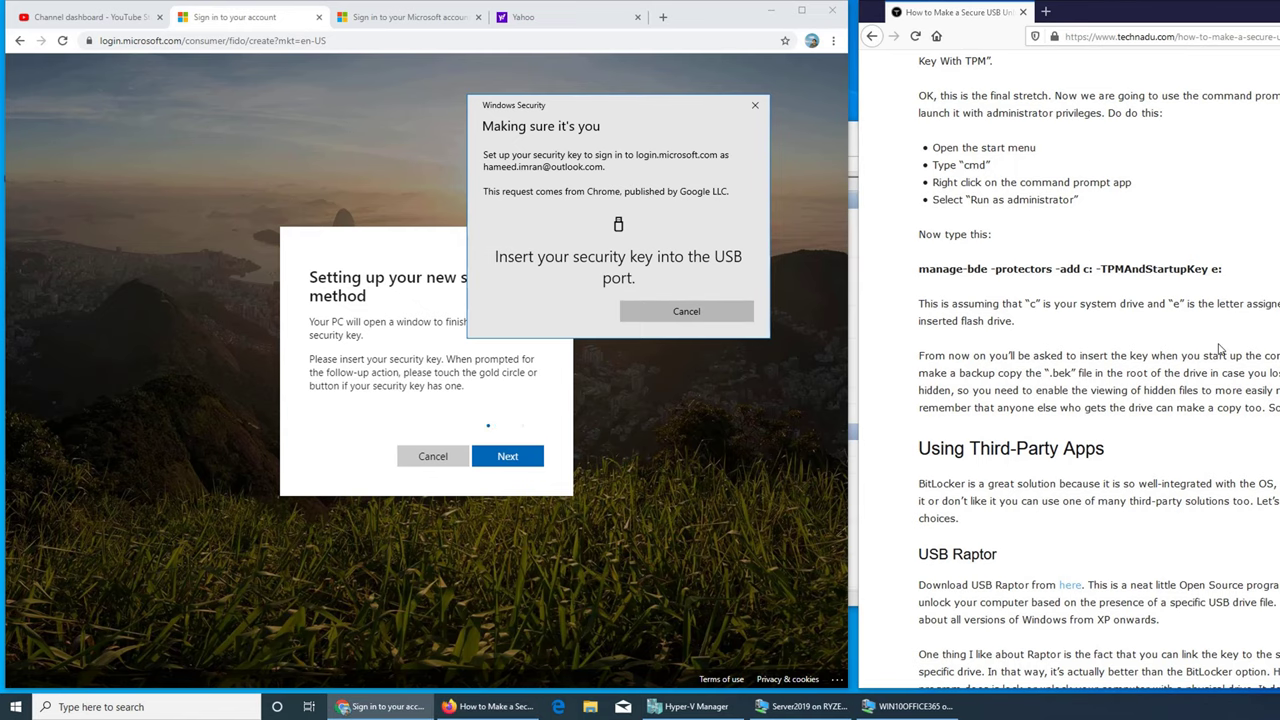
scroll(1155, 393, "up", 2)
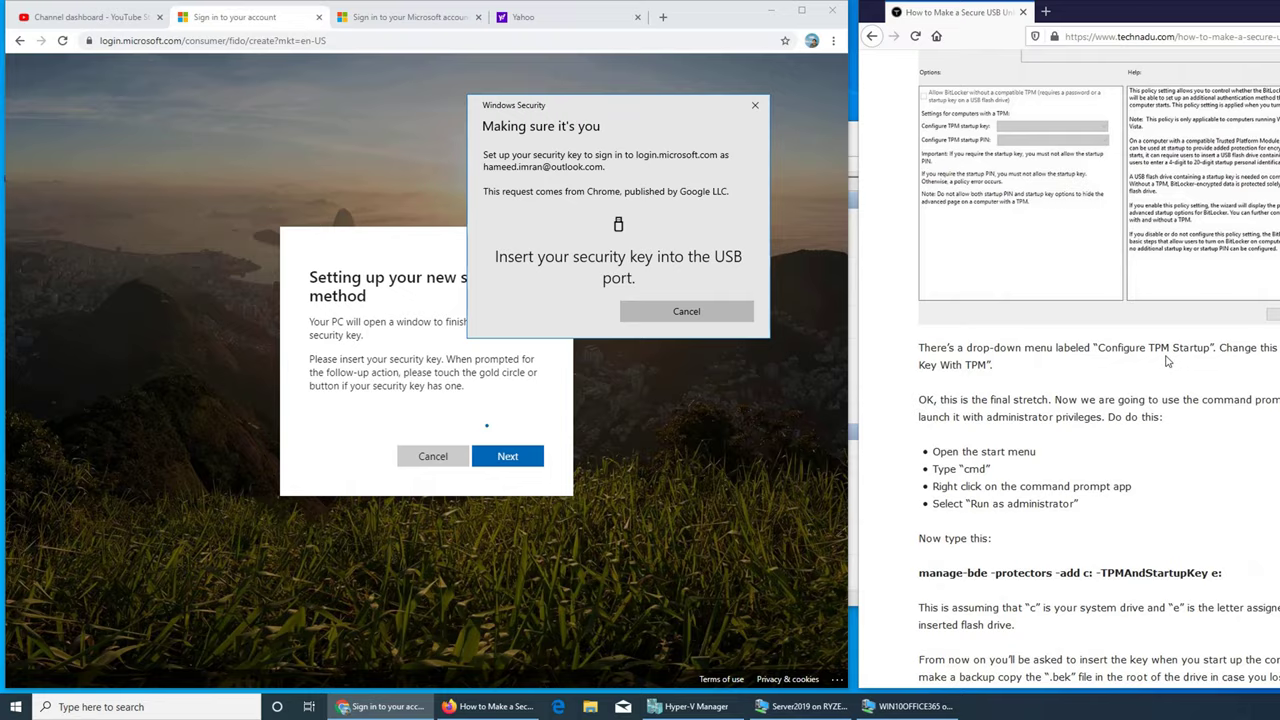
scroll(1162, 366, "up", 15)
scroll(1167, 361, "up", 8)
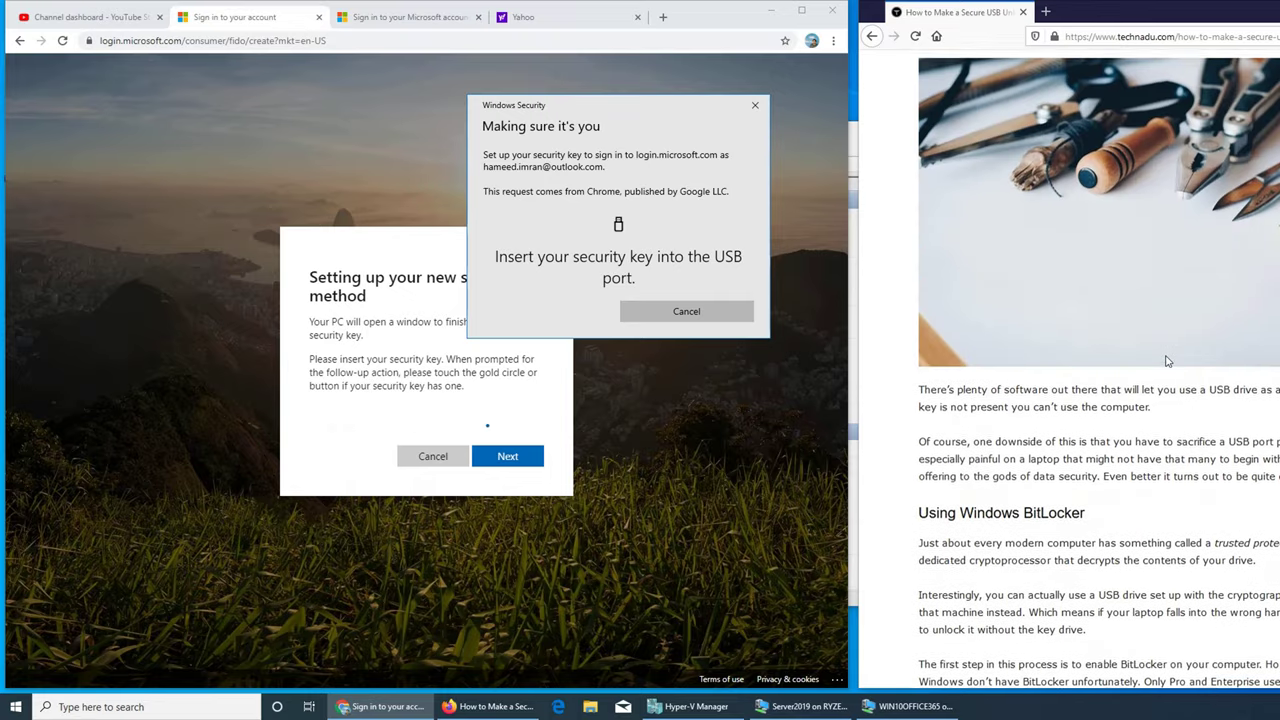
Step: Bring Hyper-V Manager forward and open the WIN10OFFICE365 virtual machine window
key("super+Down")
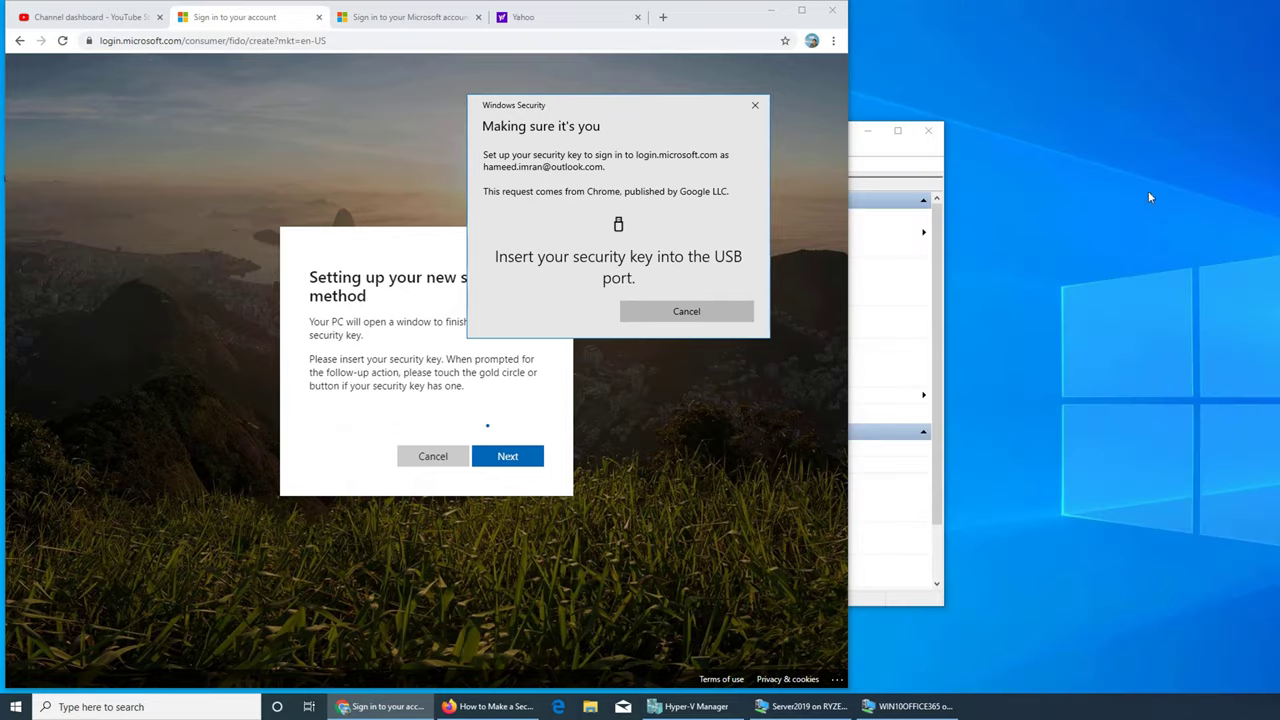
key("alt+Tab")
left_click_drag(1033, 150, 1069, 145)
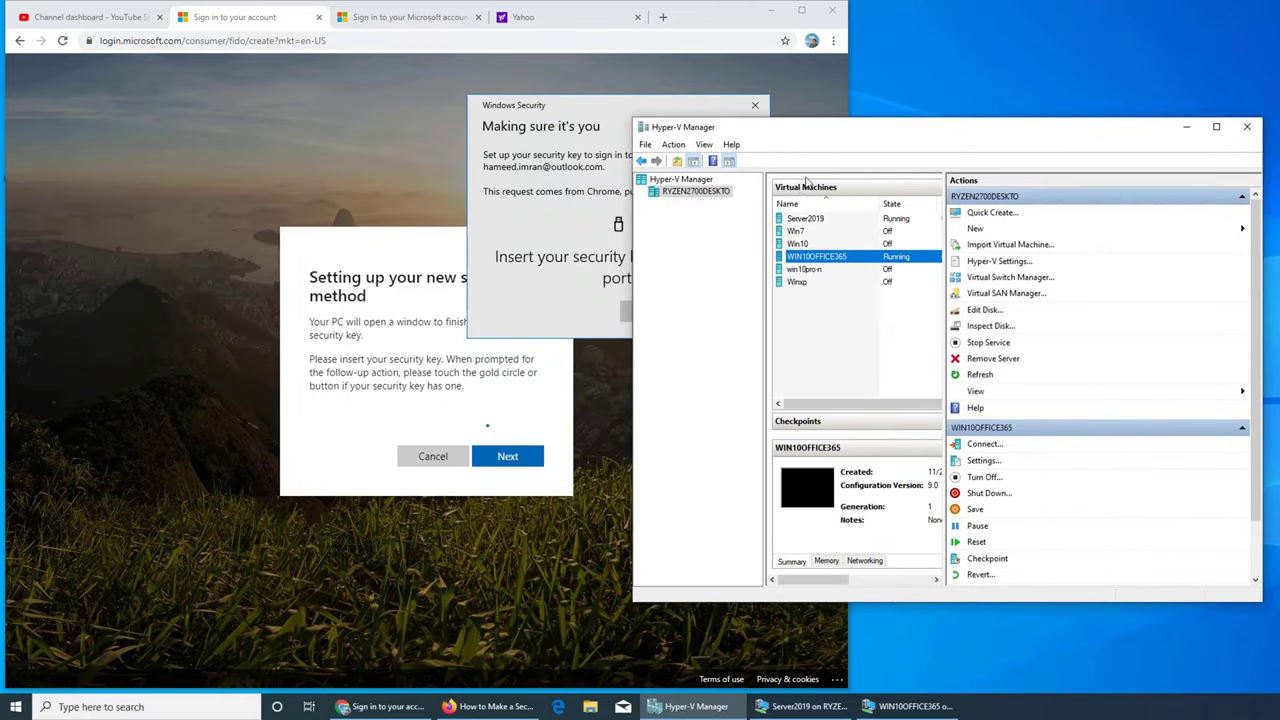
left_click(920, 708)
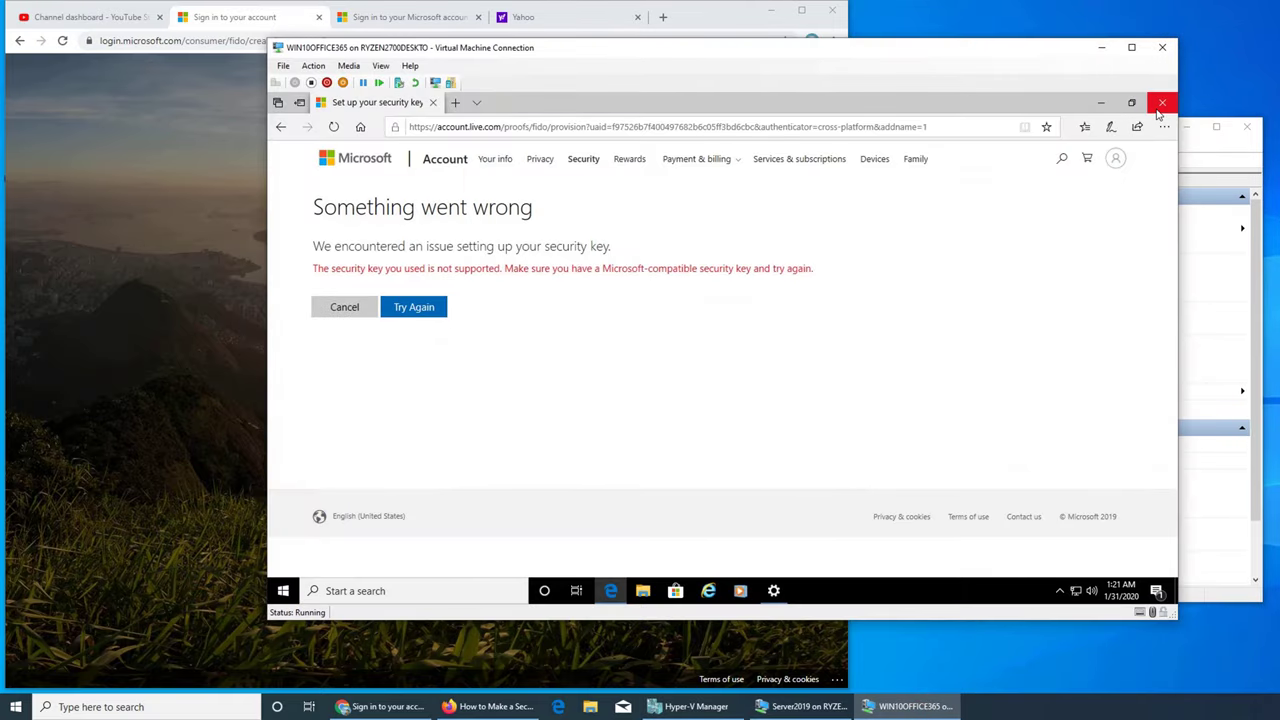
Step: Retry registering the USB device as a security key, choosing USB device, Next, then Try Again
left_click(345, 309)
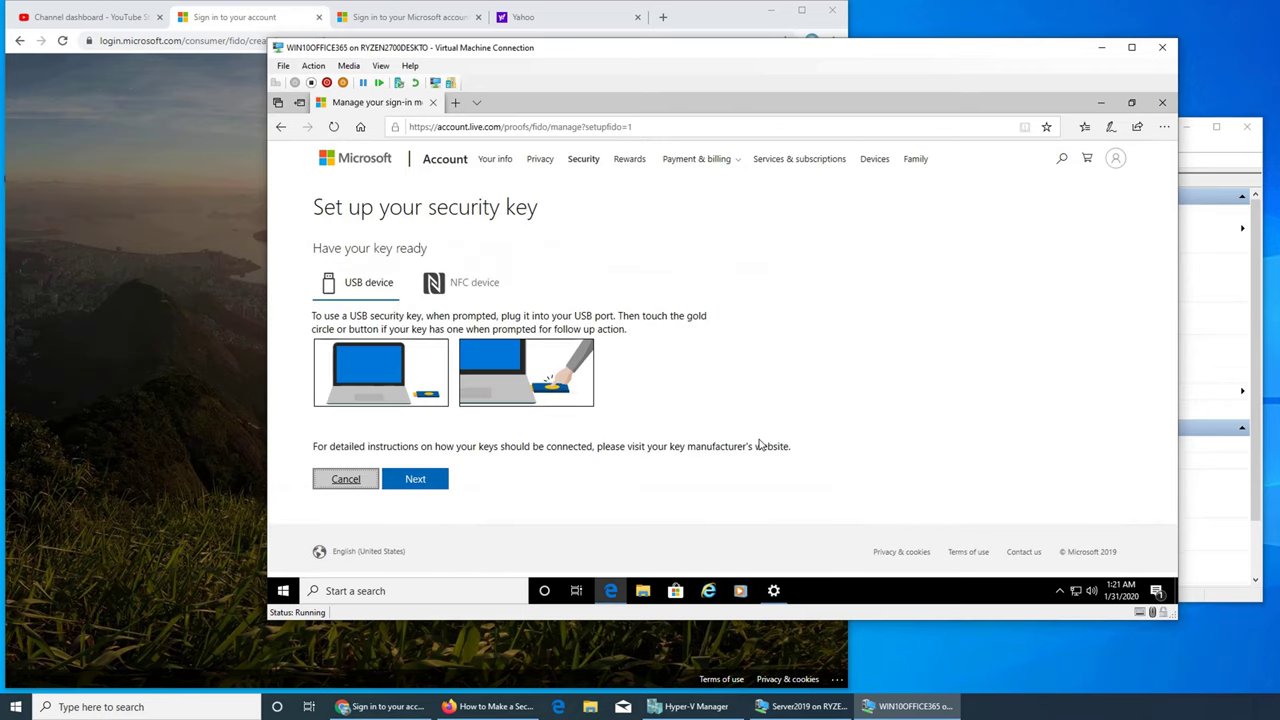
left_click(343, 288)
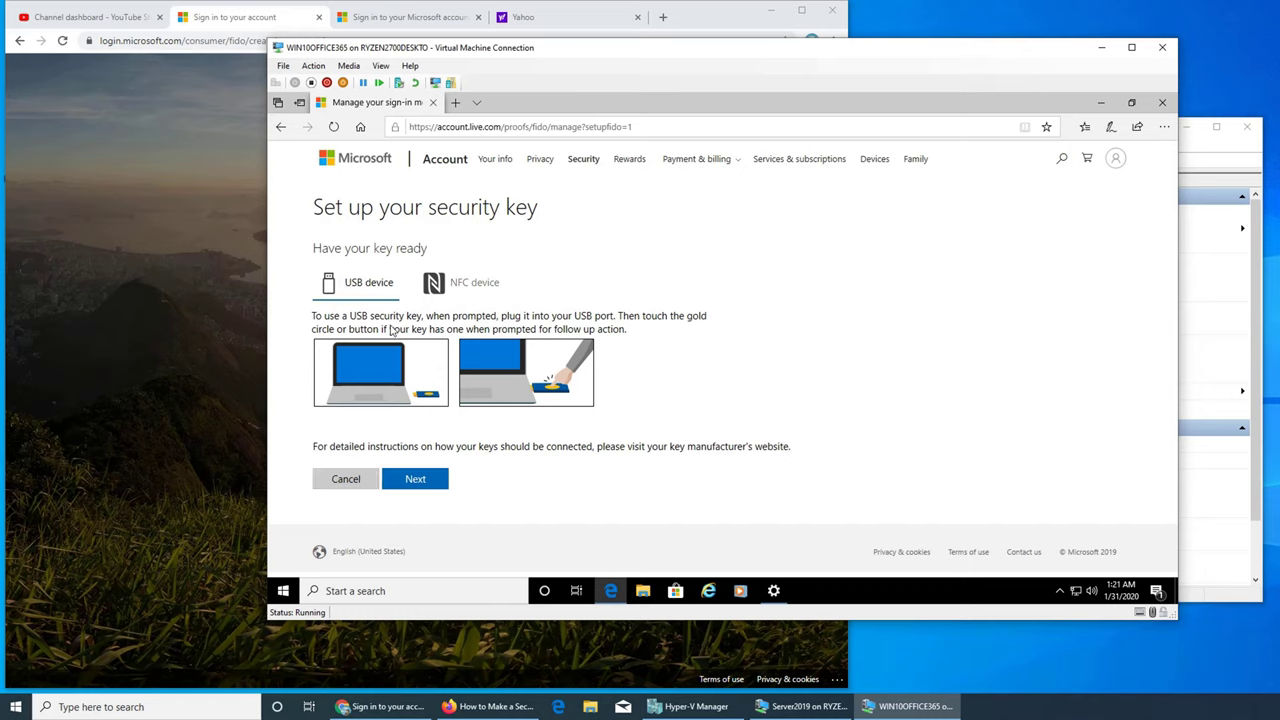
left_click(410, 478)
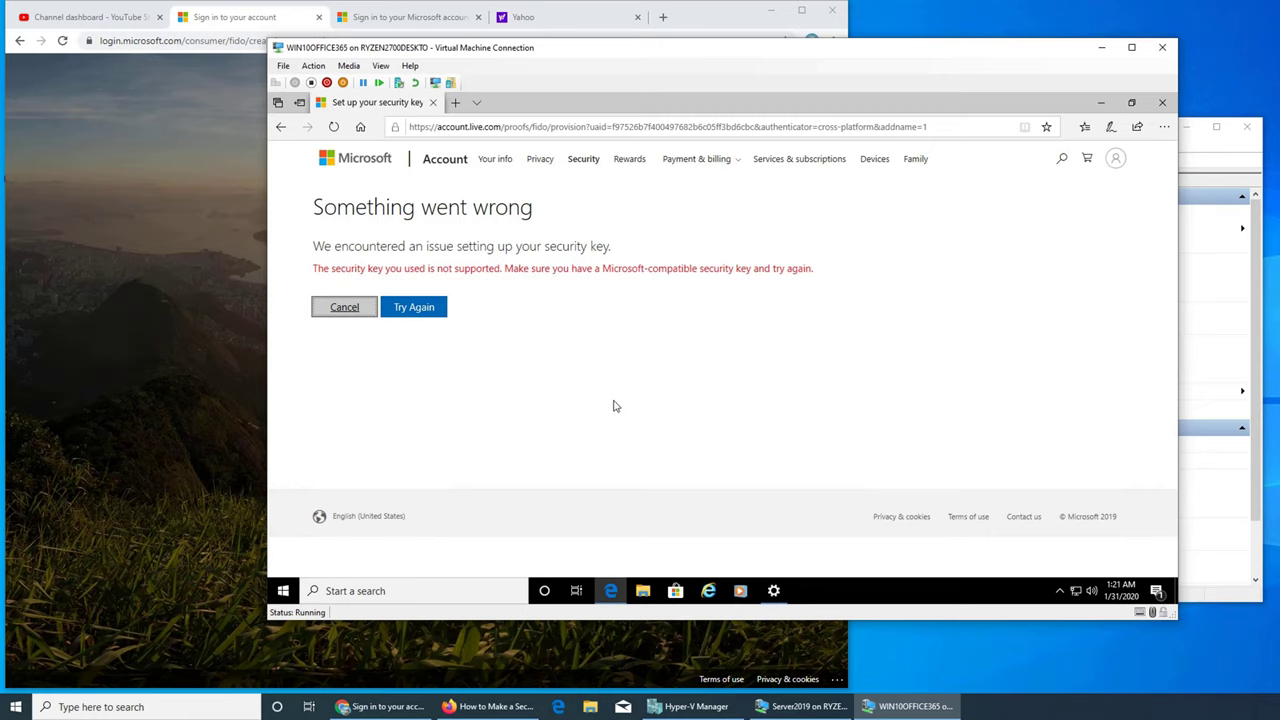
left_click(423, 307)
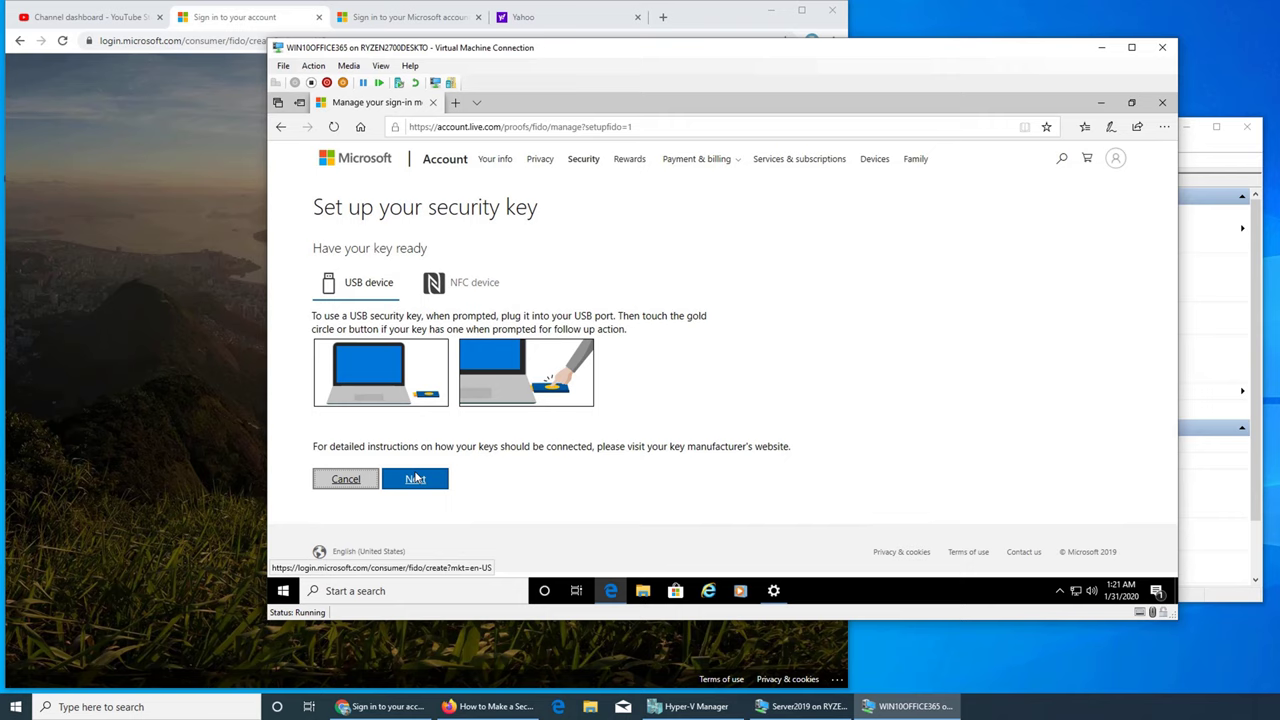
left_click(412, 480)
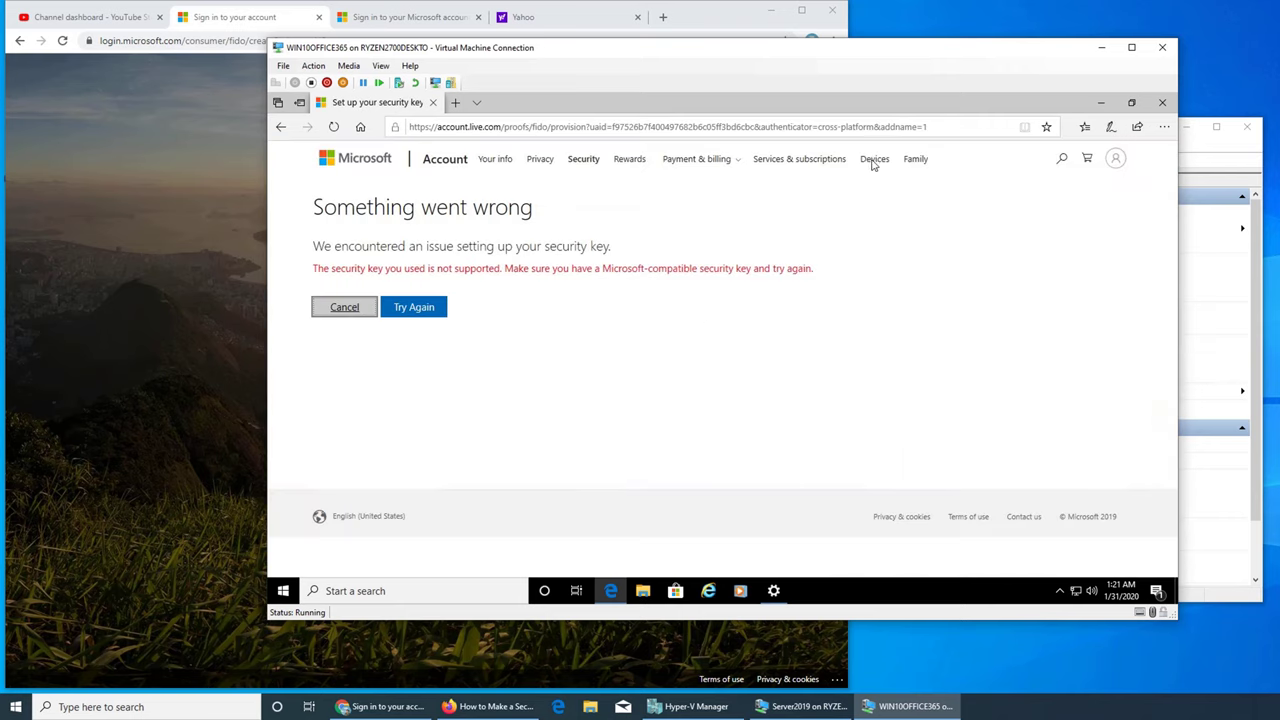
Step: Close Edge and Settings in the VM and open This PC in File Explorer
left_click(1161, 103)
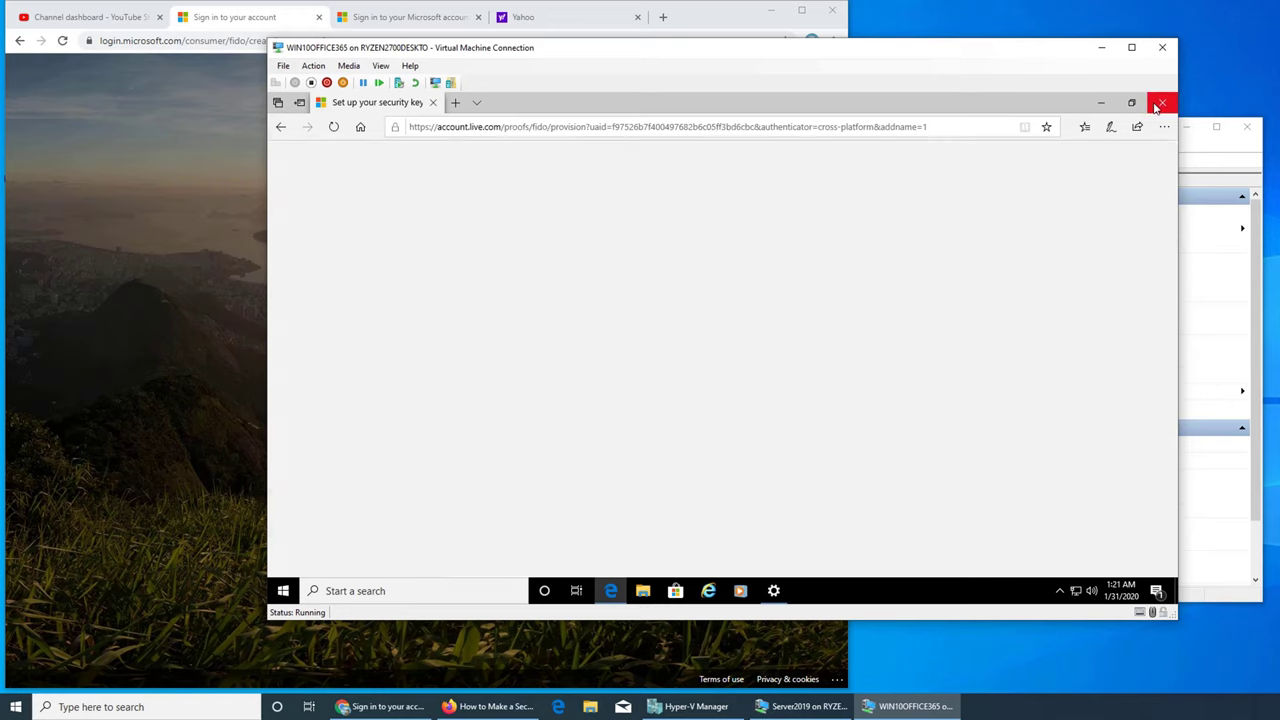
left_click(1162, 104)
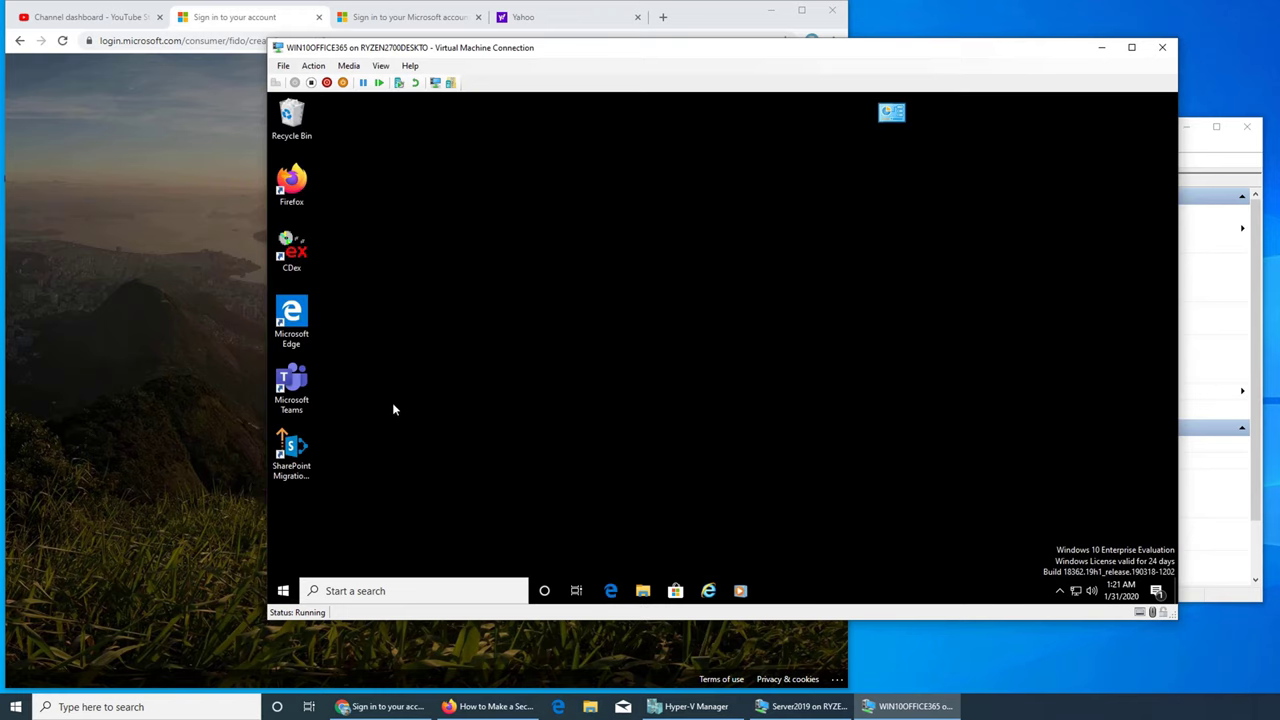
left_click(642, 591)
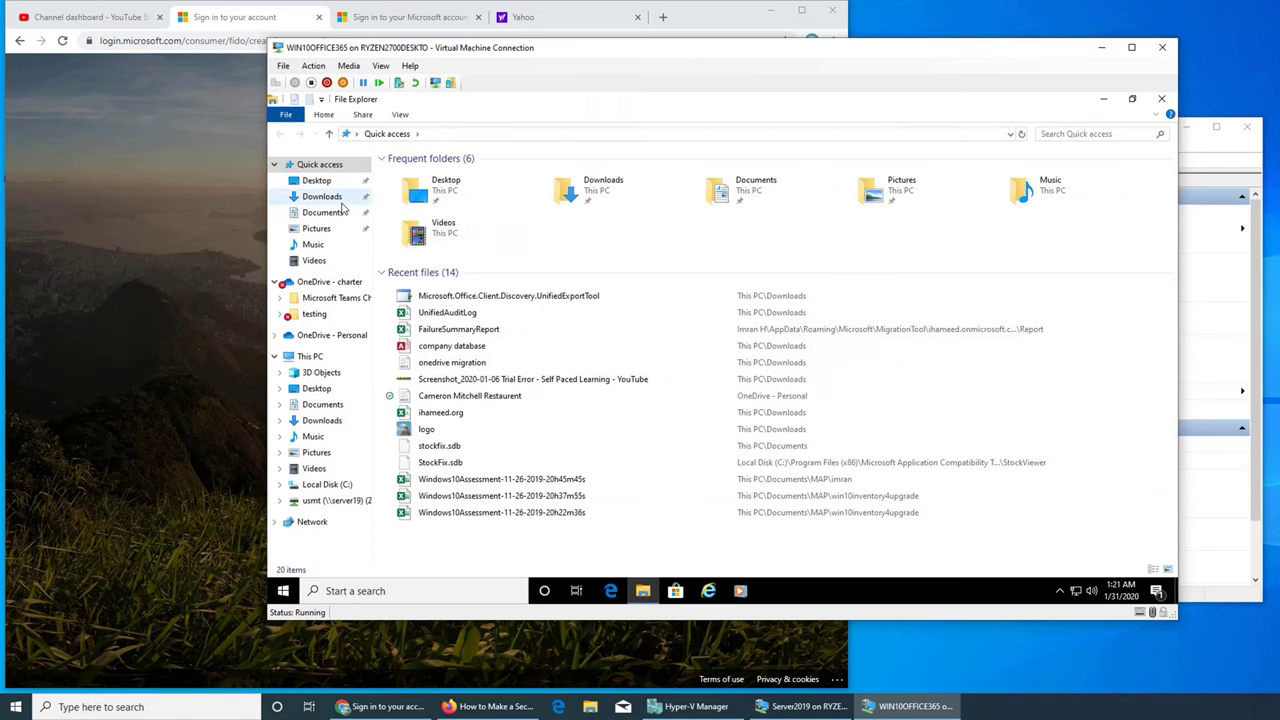
left_click(312, 357)
Step: Try to turn on BitLocker for Local Disk (C:), dismiss the TPM error, and close Explorer
right_click(650, 282)
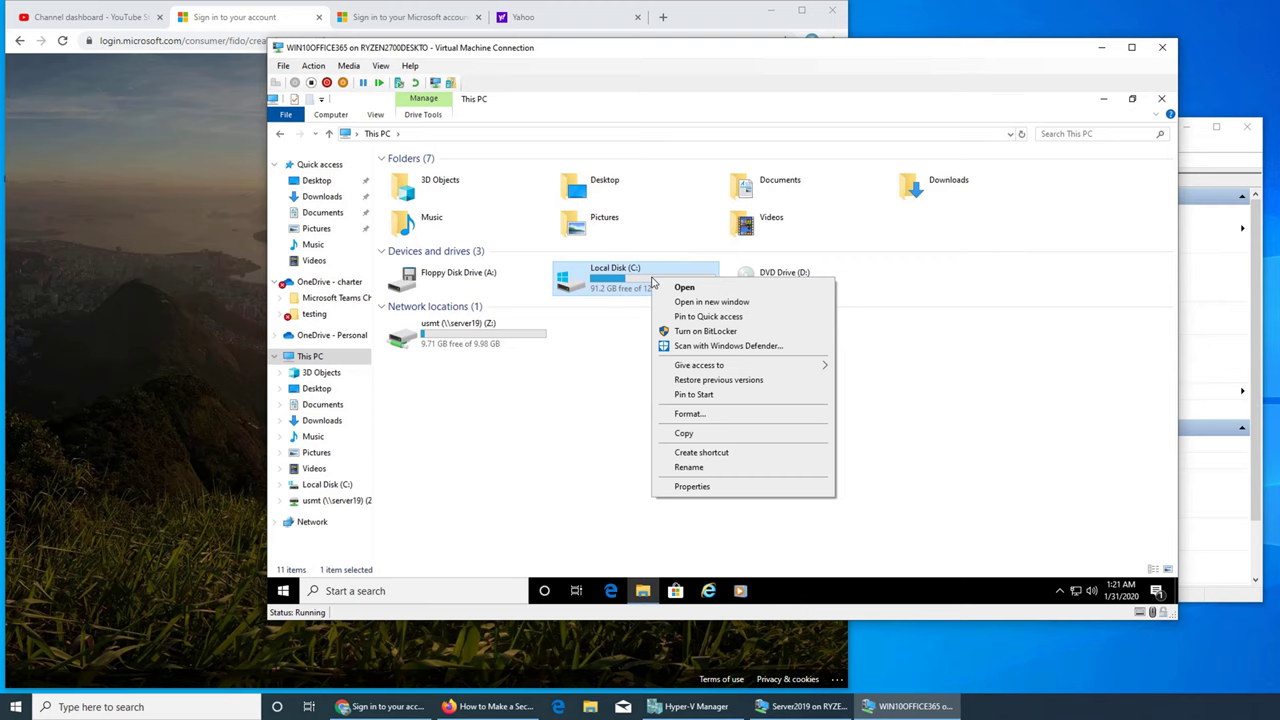
left_click(697, 332)
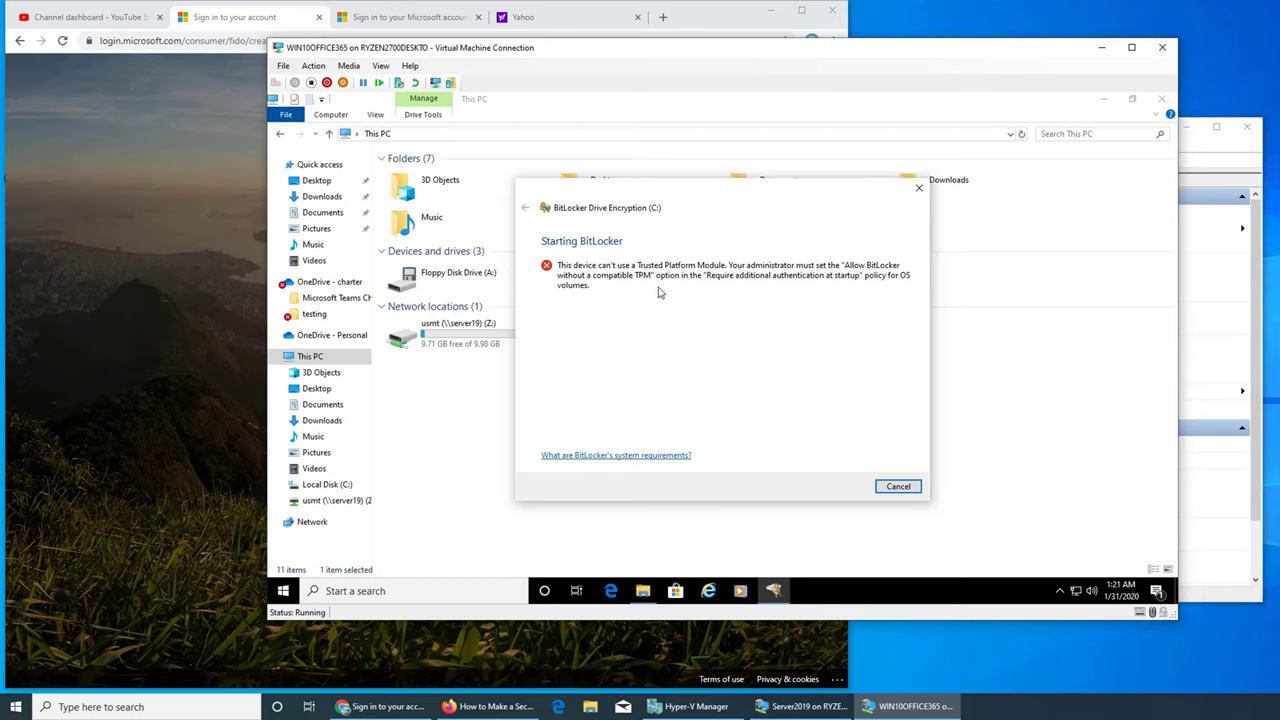
left_click(895, 486)
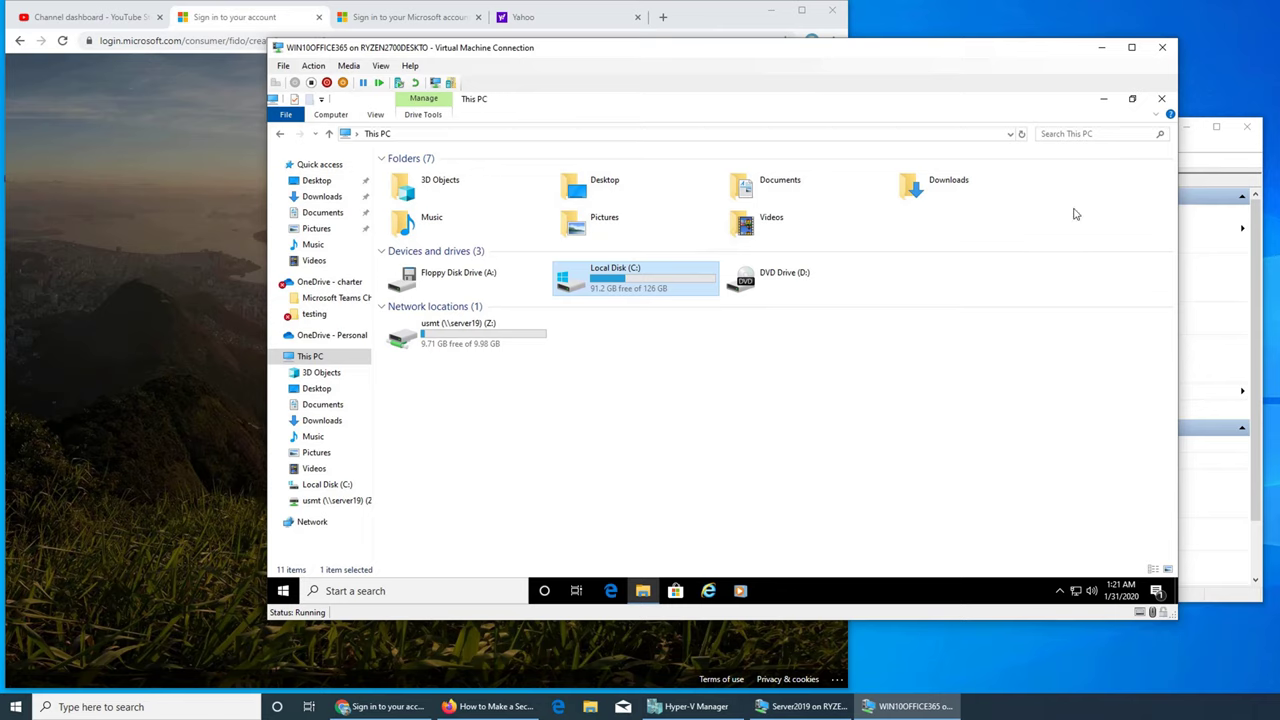
left_click(1161, 98)
Step: Shut down the WIN10OFFICE365 virtual machine and minimize its window
left_click(283, 590)
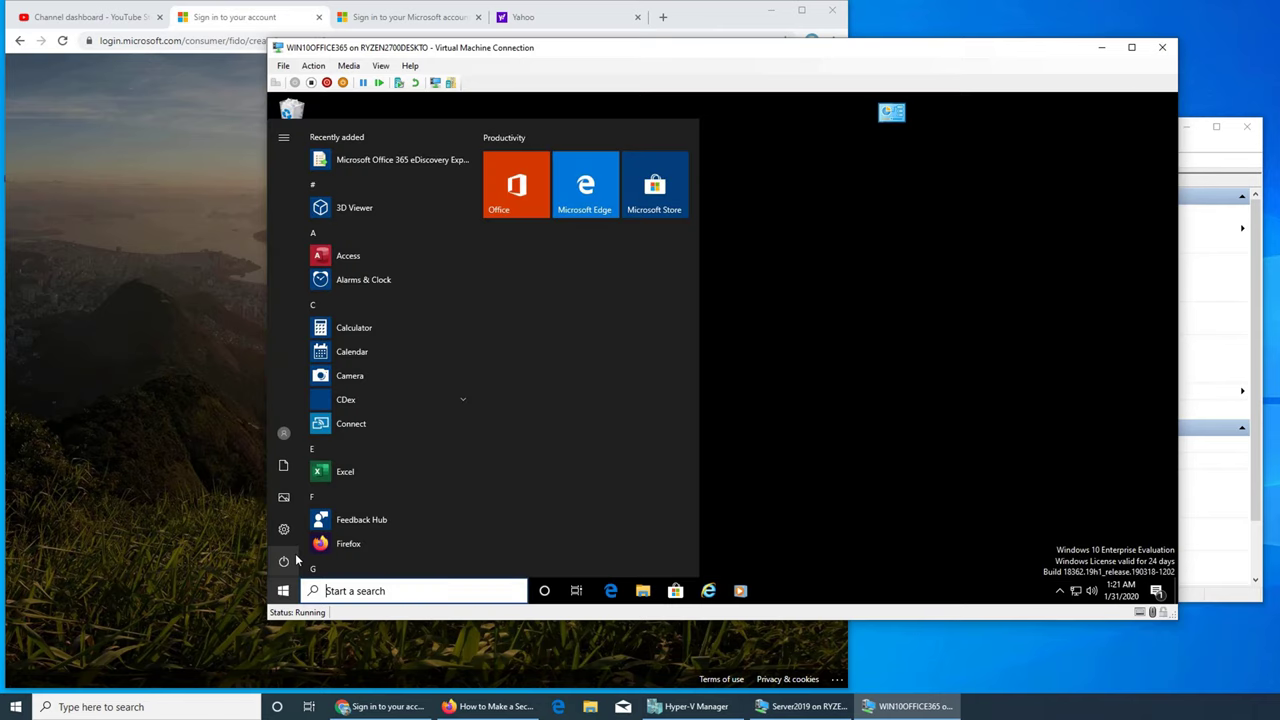
left_click(284, 563)
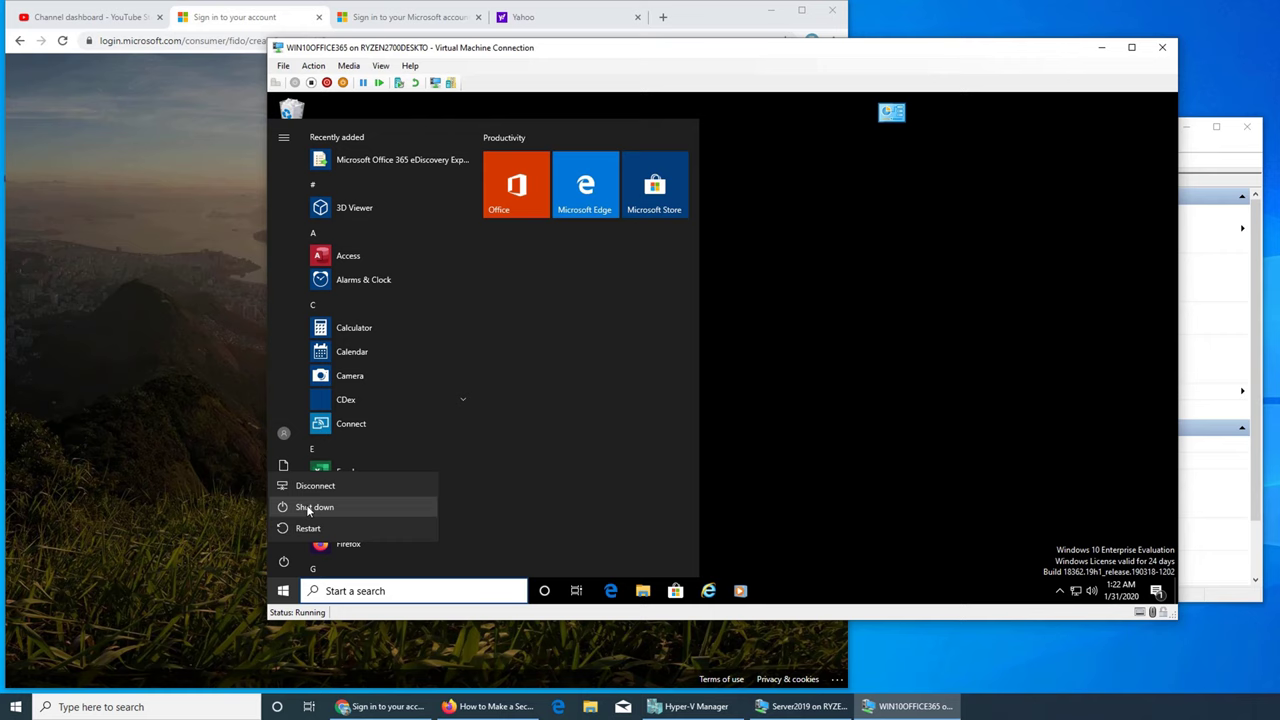
left_click(365, 484)
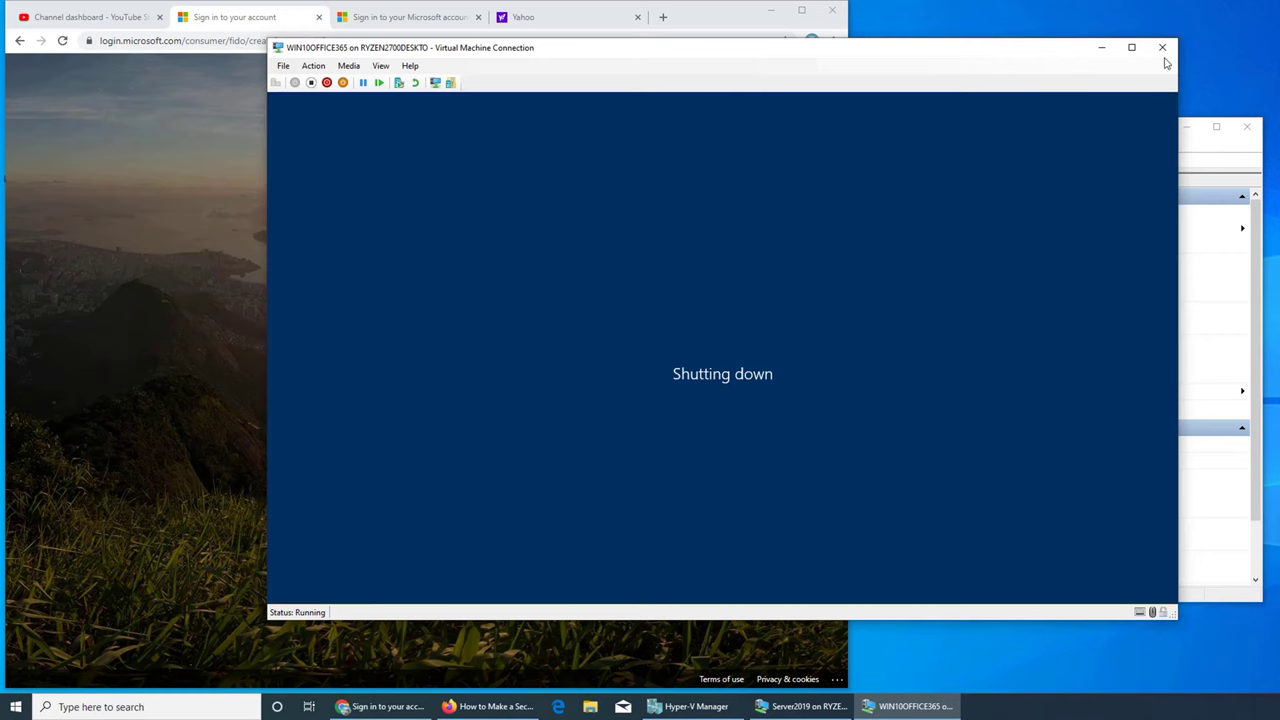
left_click(1101, 47)
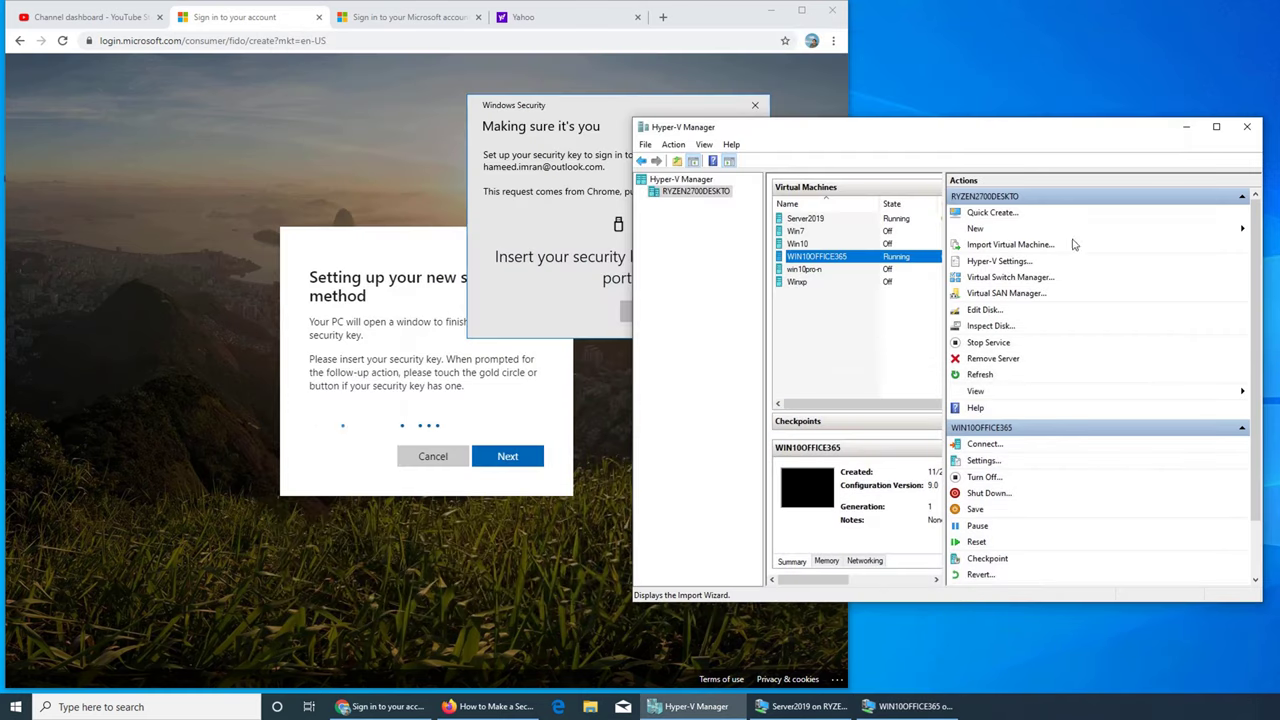
Step: Cancel Chrome's Windows Security key prompt and minimize Chrome
left_click(770, 14)
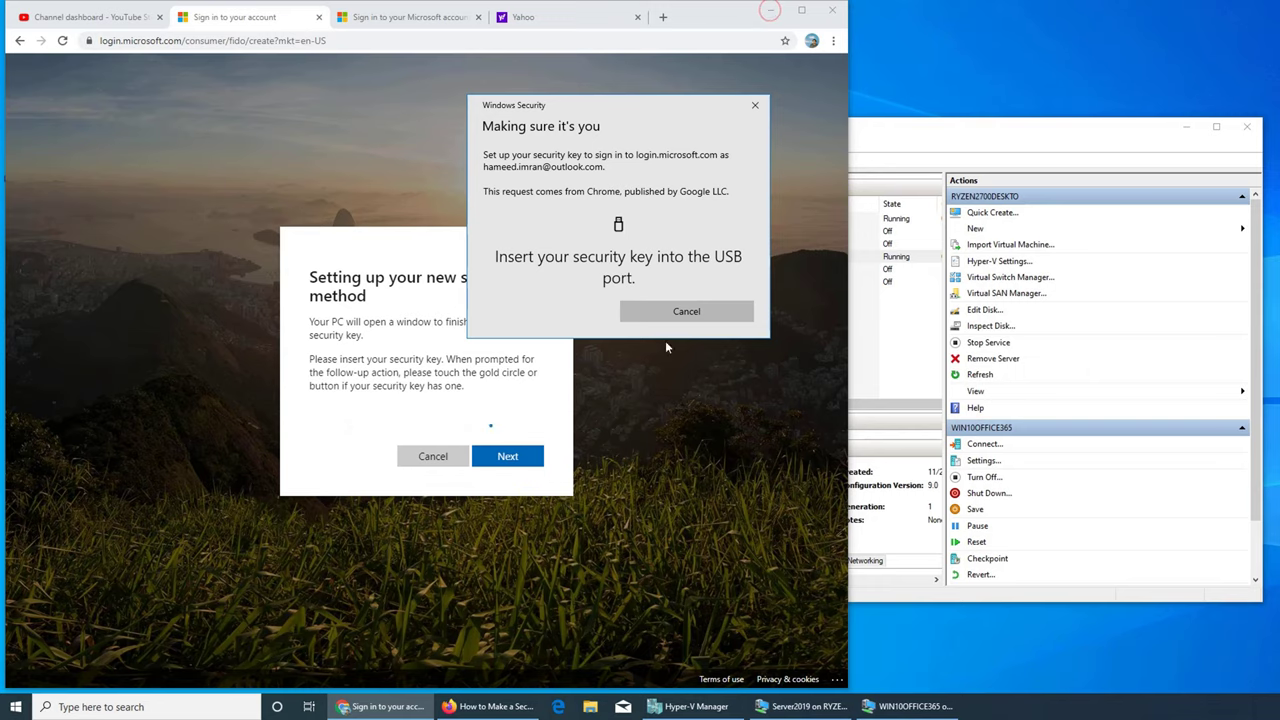
left_click(690, 304)
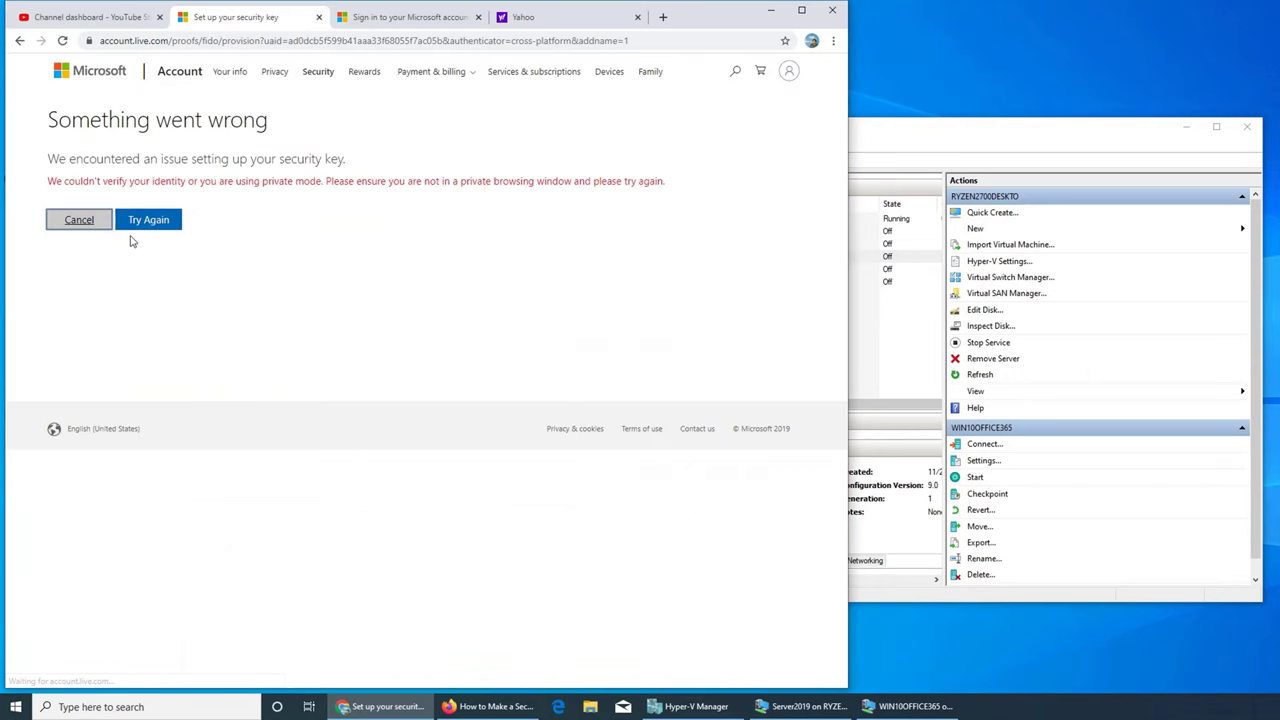
left_click(768, 12)
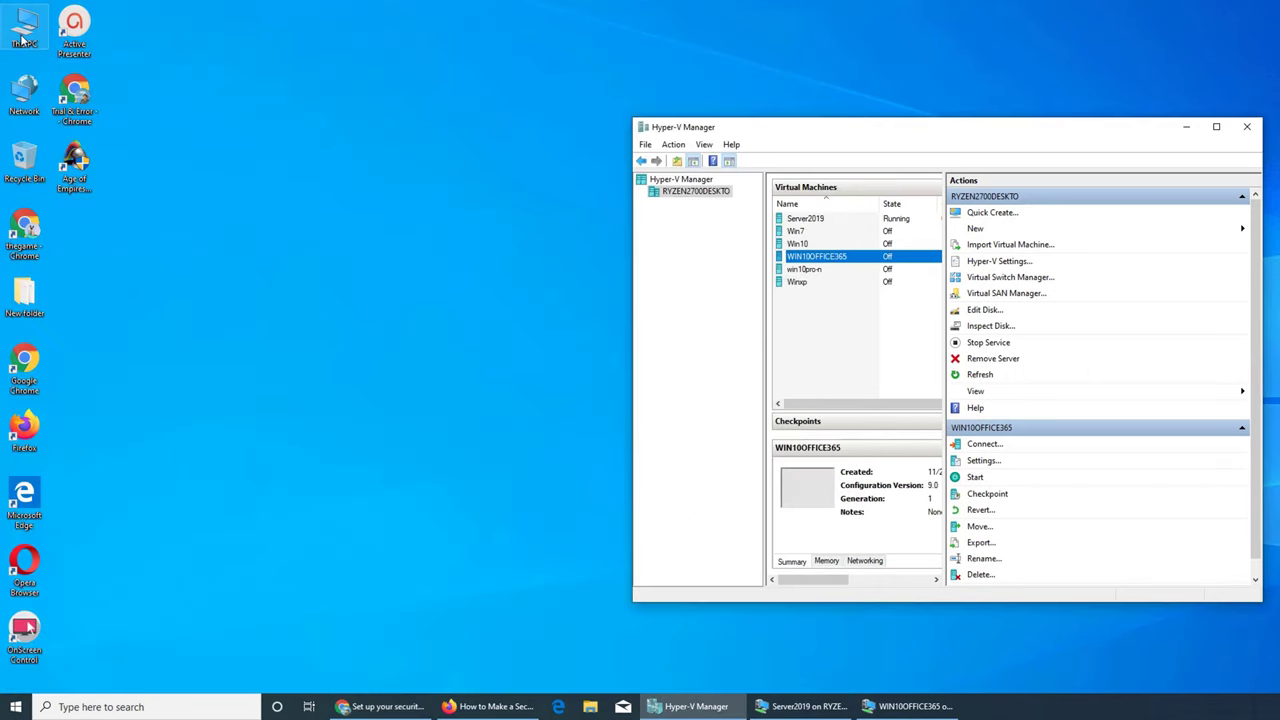
Step: From This PC on the host, try turning on BitLocker for Local Disk (C:)
double_click(25, 40)
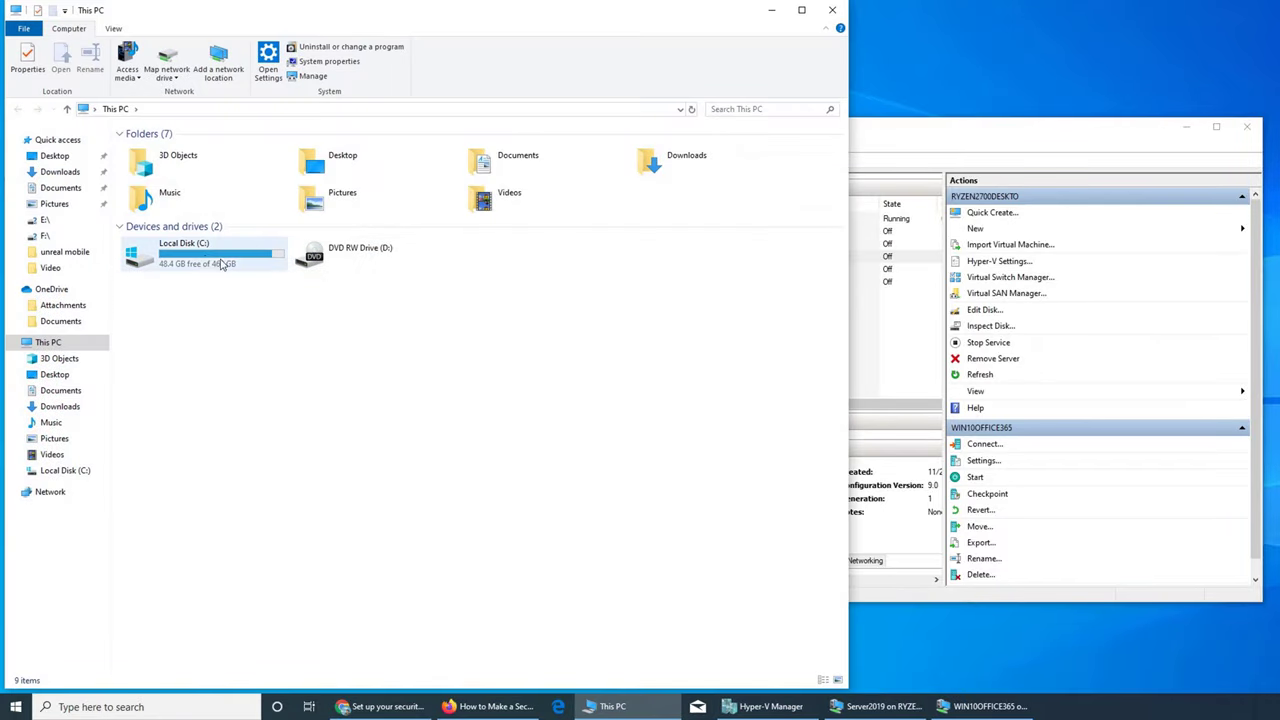
right_click(200, 255)
left_click(232, 302)
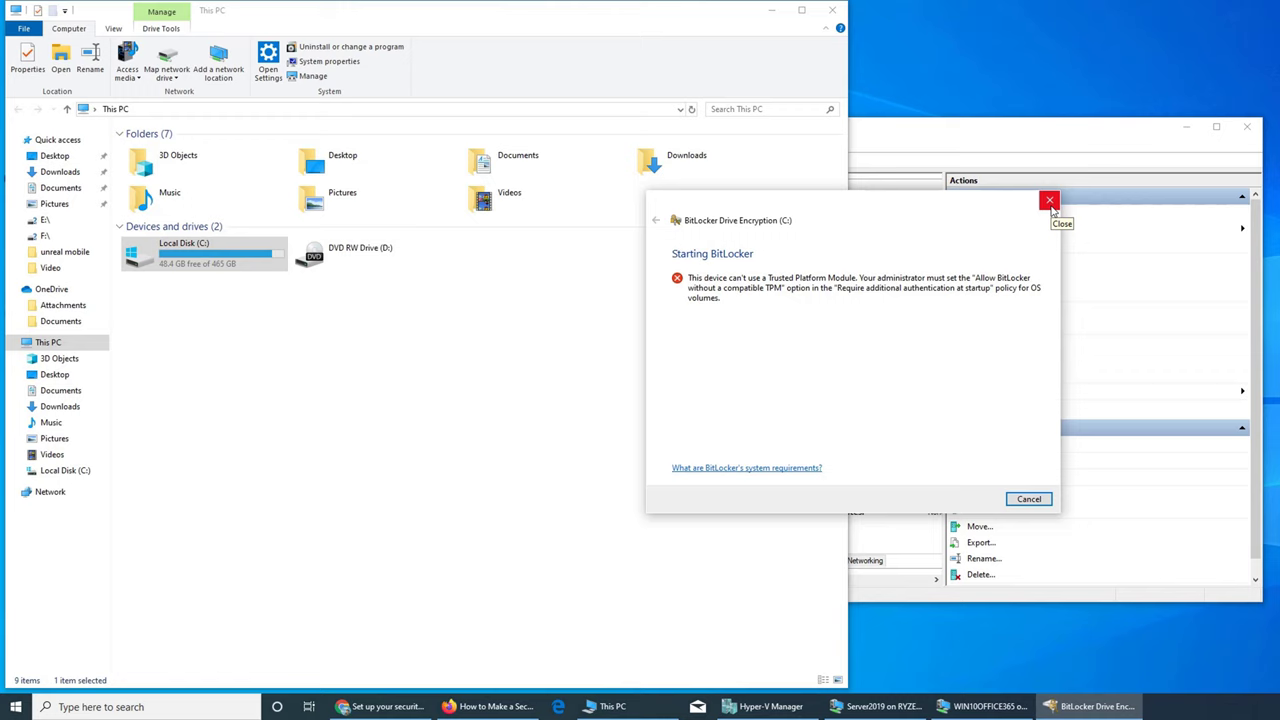
Step: Bring Chrome's 'Set up your security key' error page to the front
left_click(383, 707)
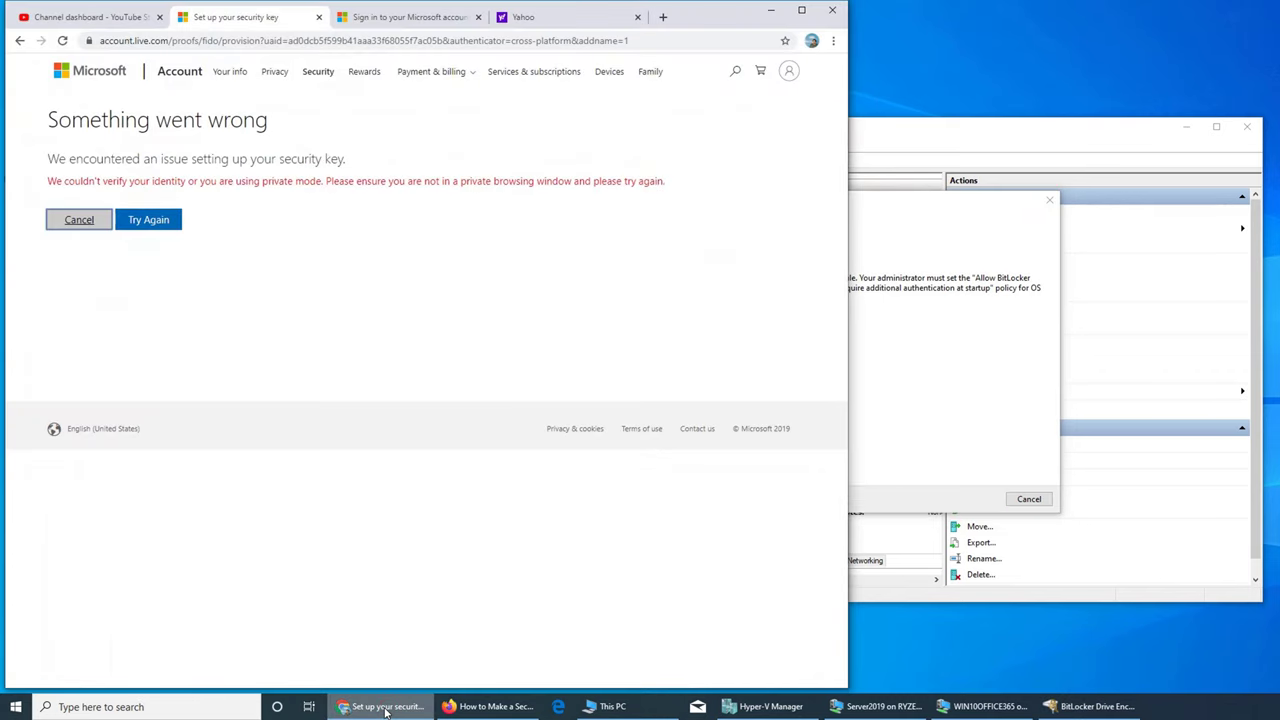